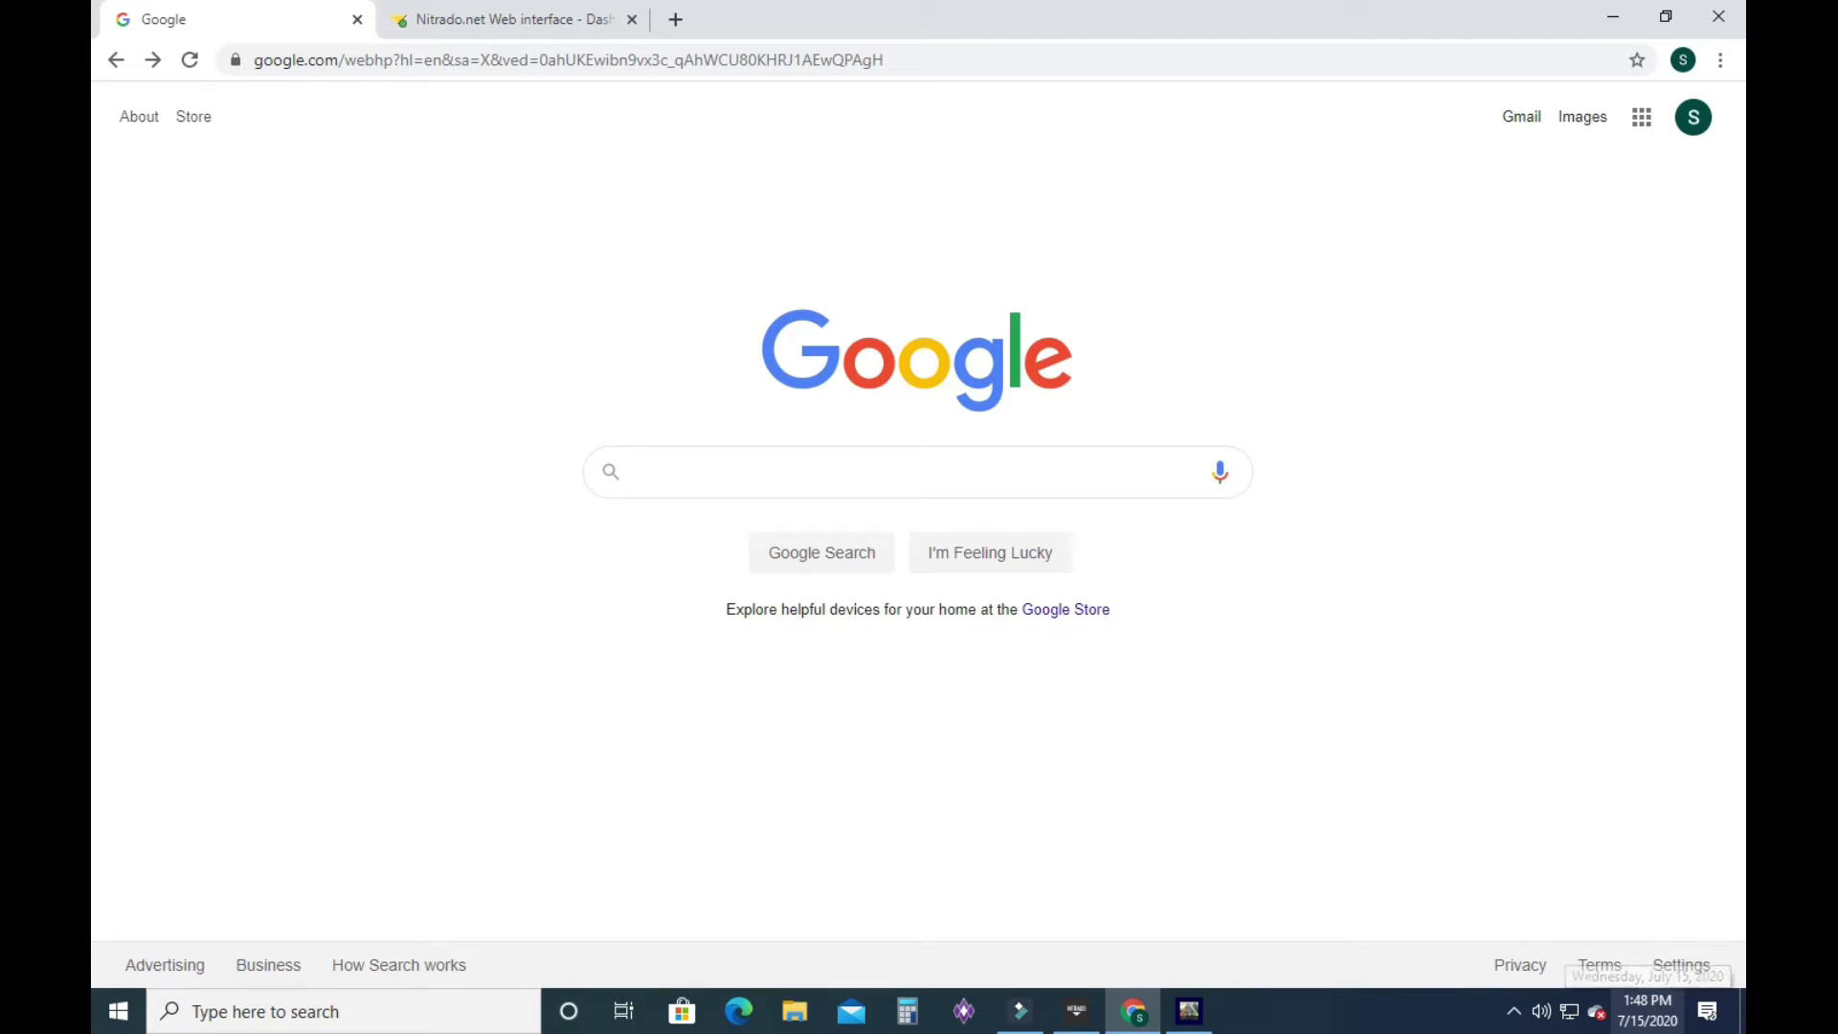
Search Google for 'nitrado servers ark' to reach Nitrado's ARK server rental page.
type("nitra")
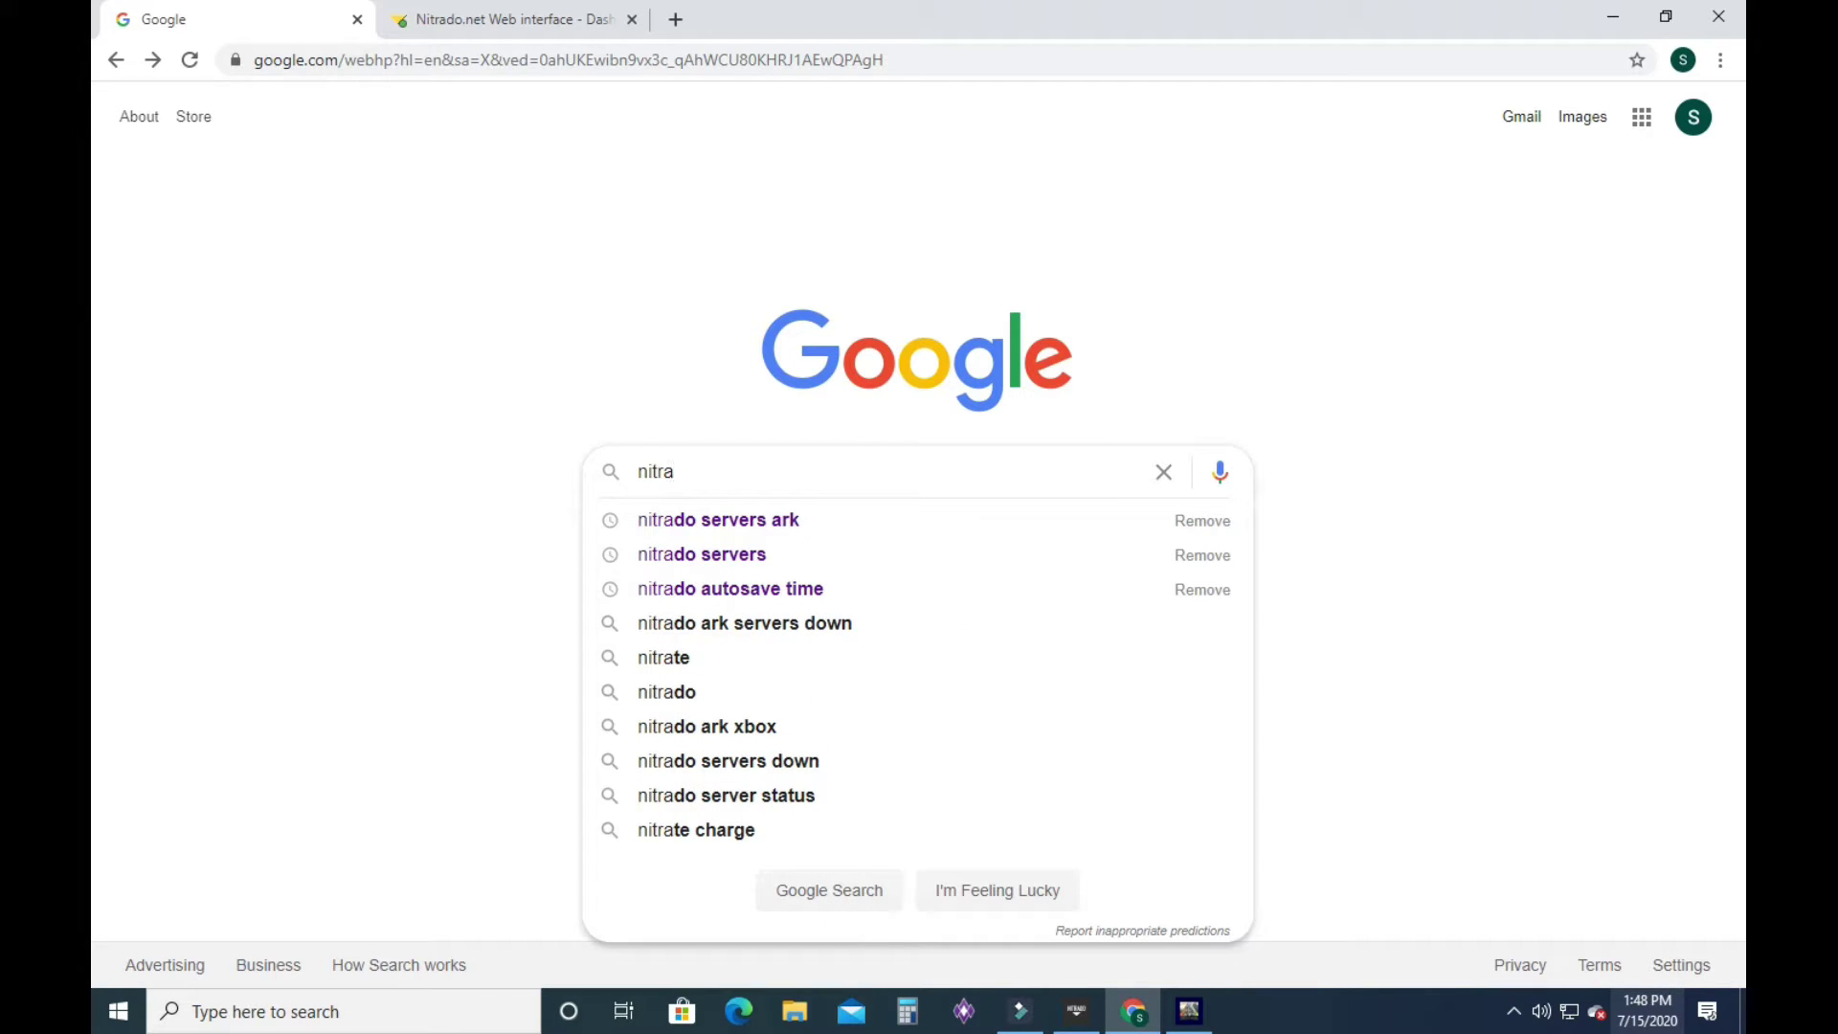
type("do se")
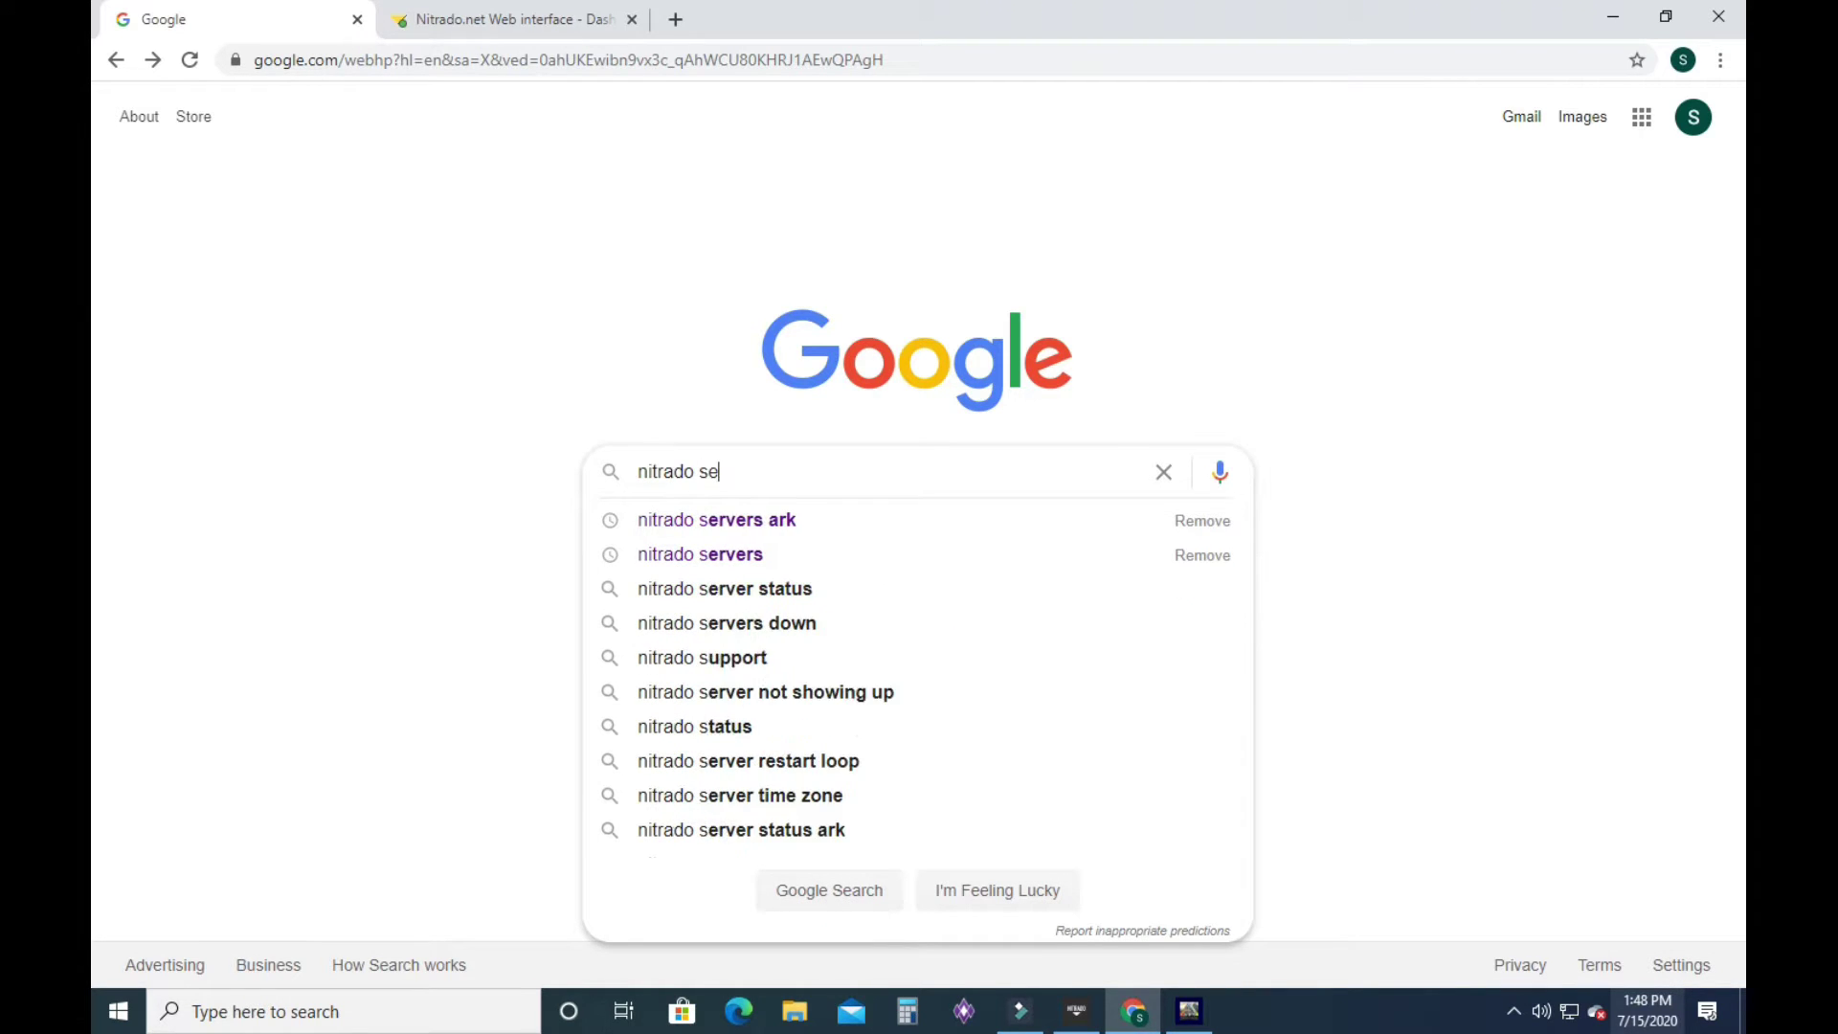
type("rvers")
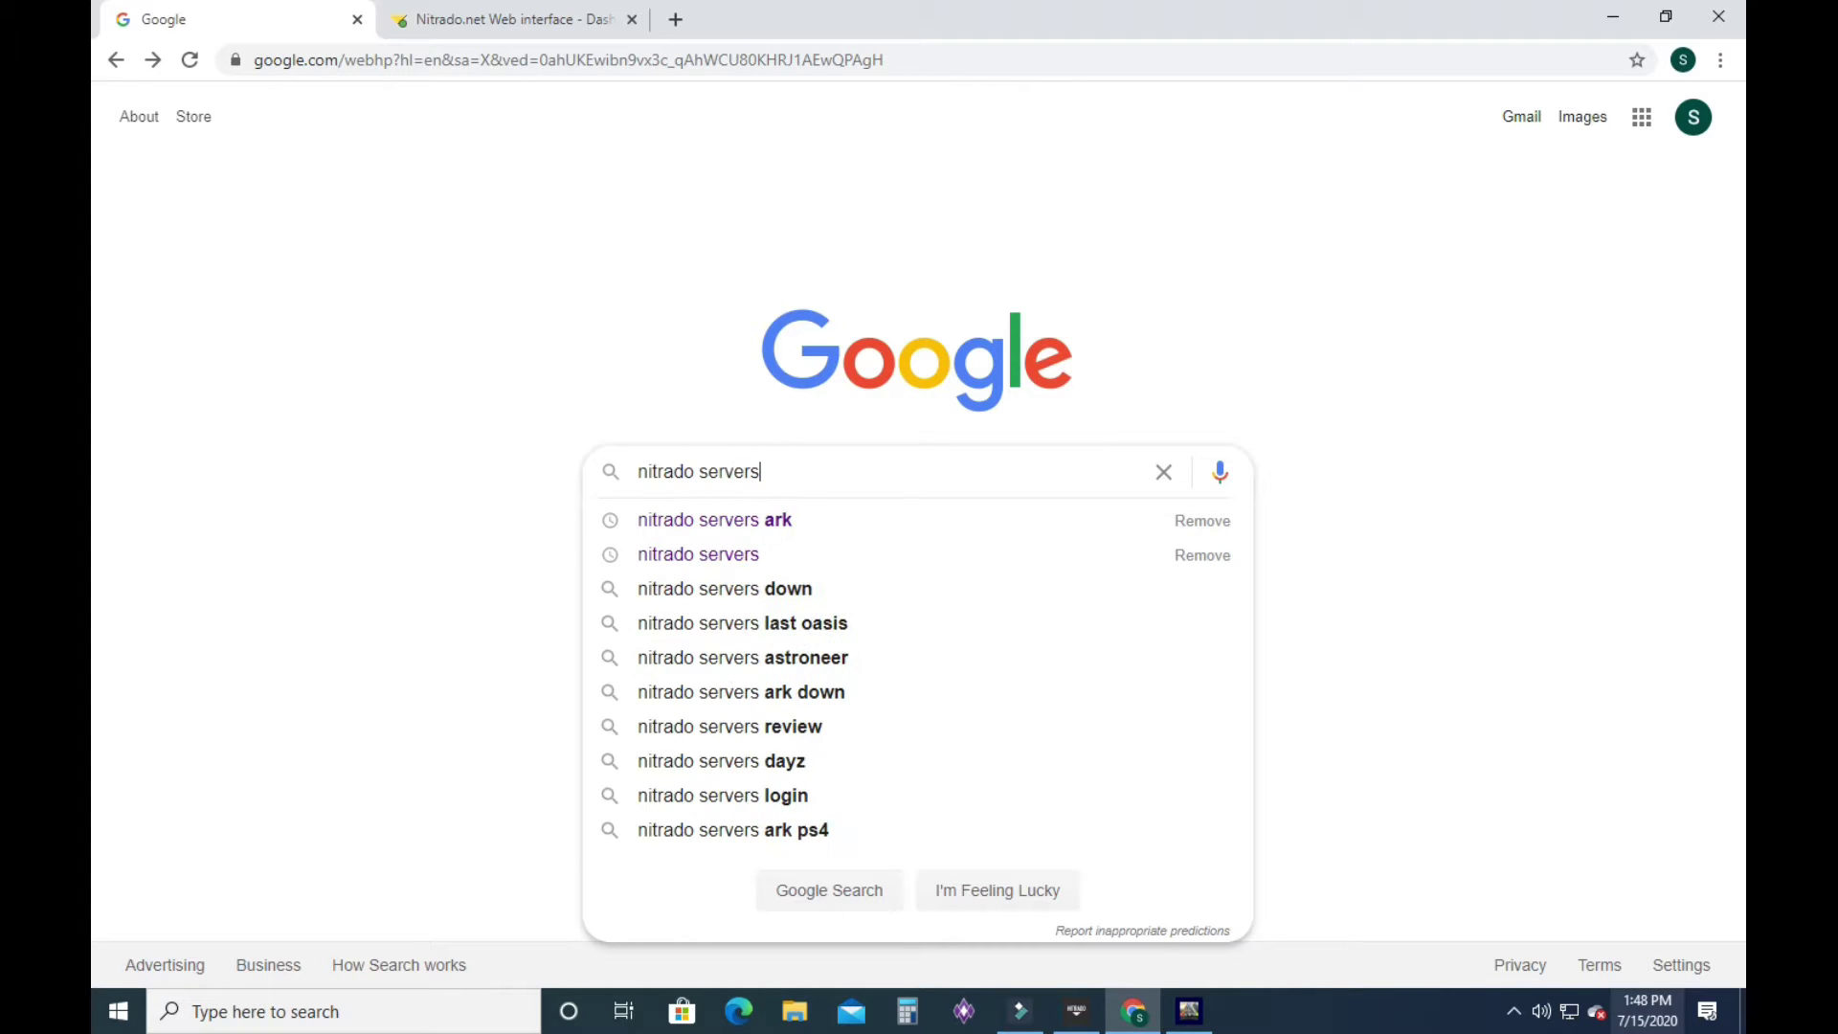
type(" ark")
key("Return")
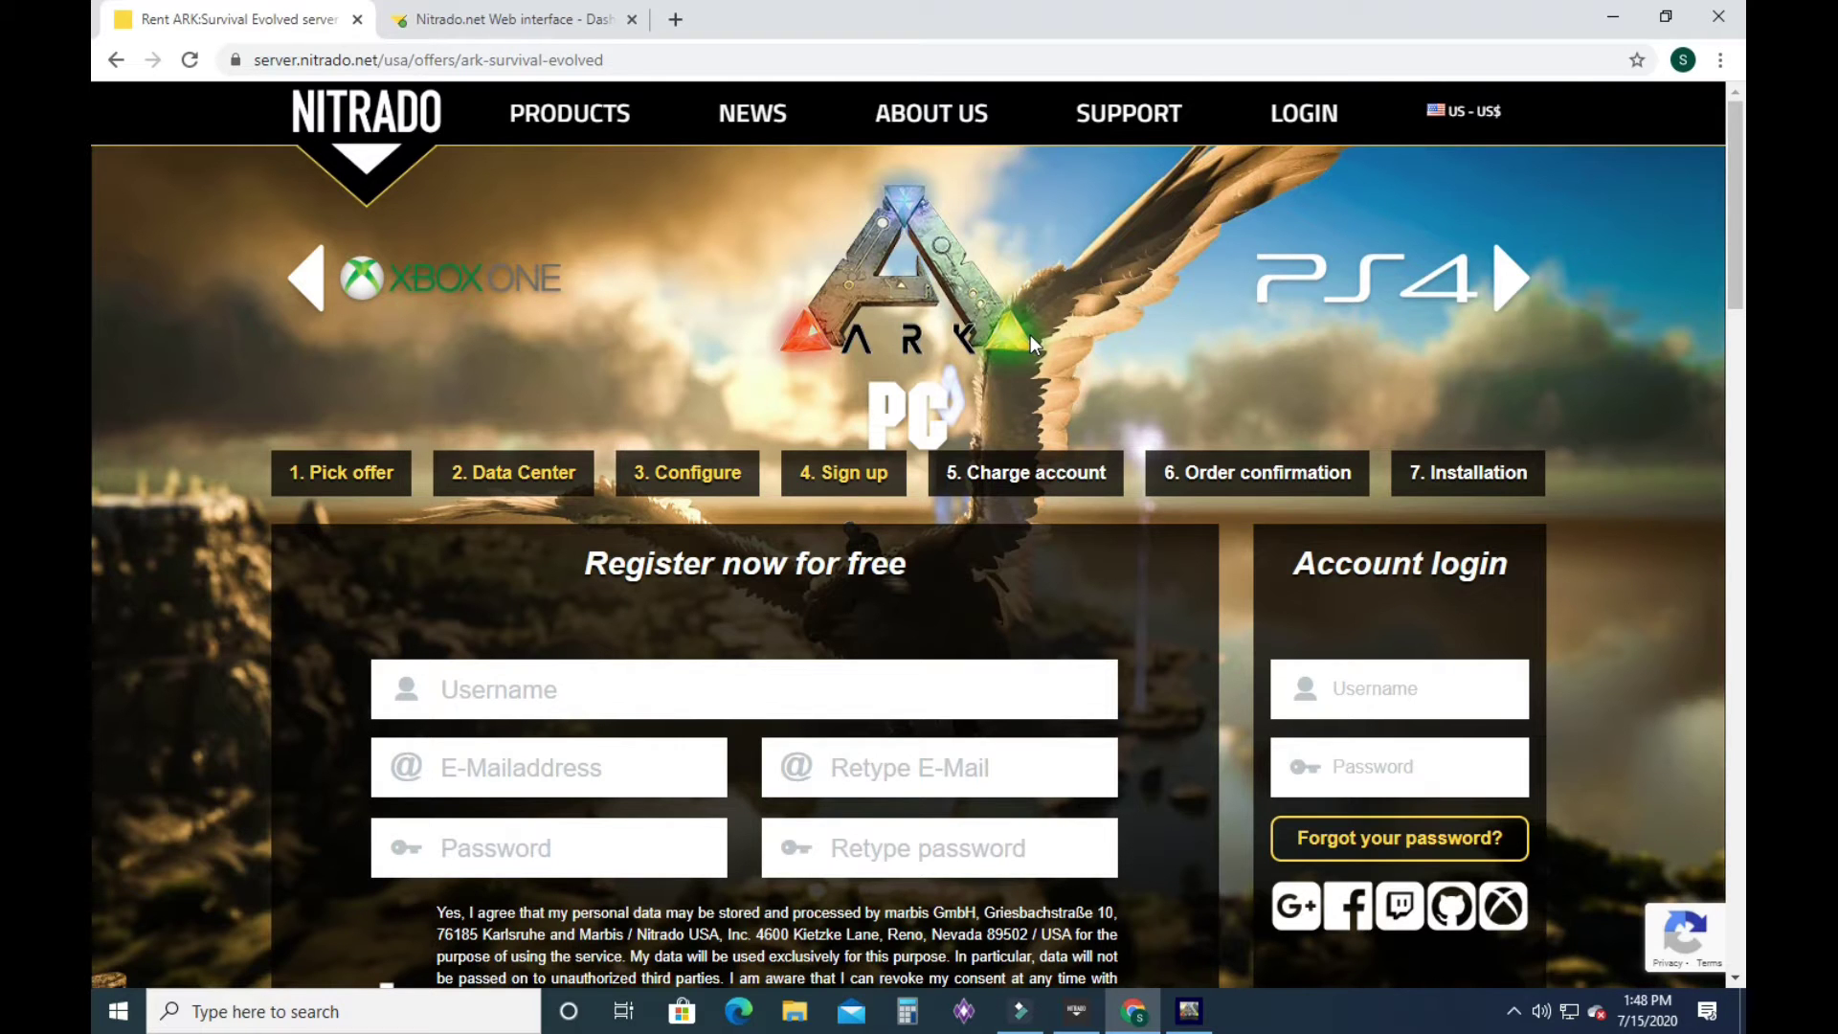
Pick the Raptor 16-slot offer with the Los Angeles data center and continue to sign-up.
left_click(362, 482)
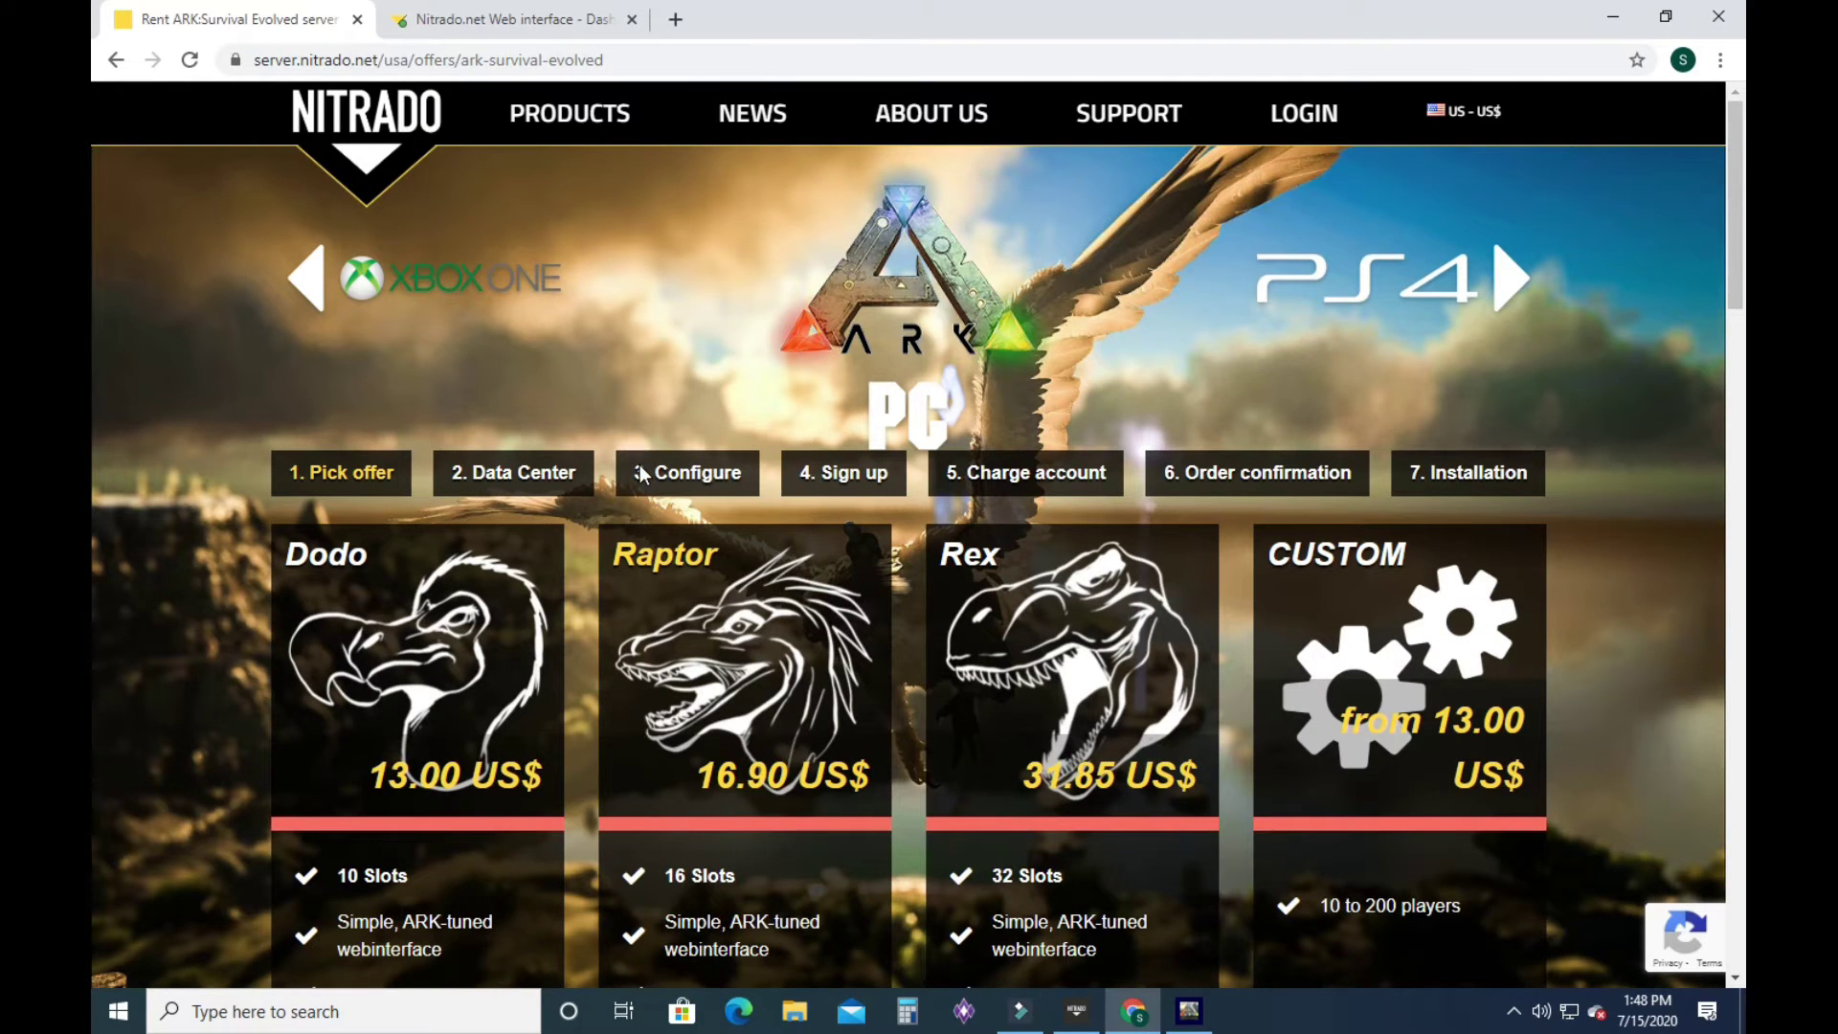
scroll(650, 467, "down", 2)
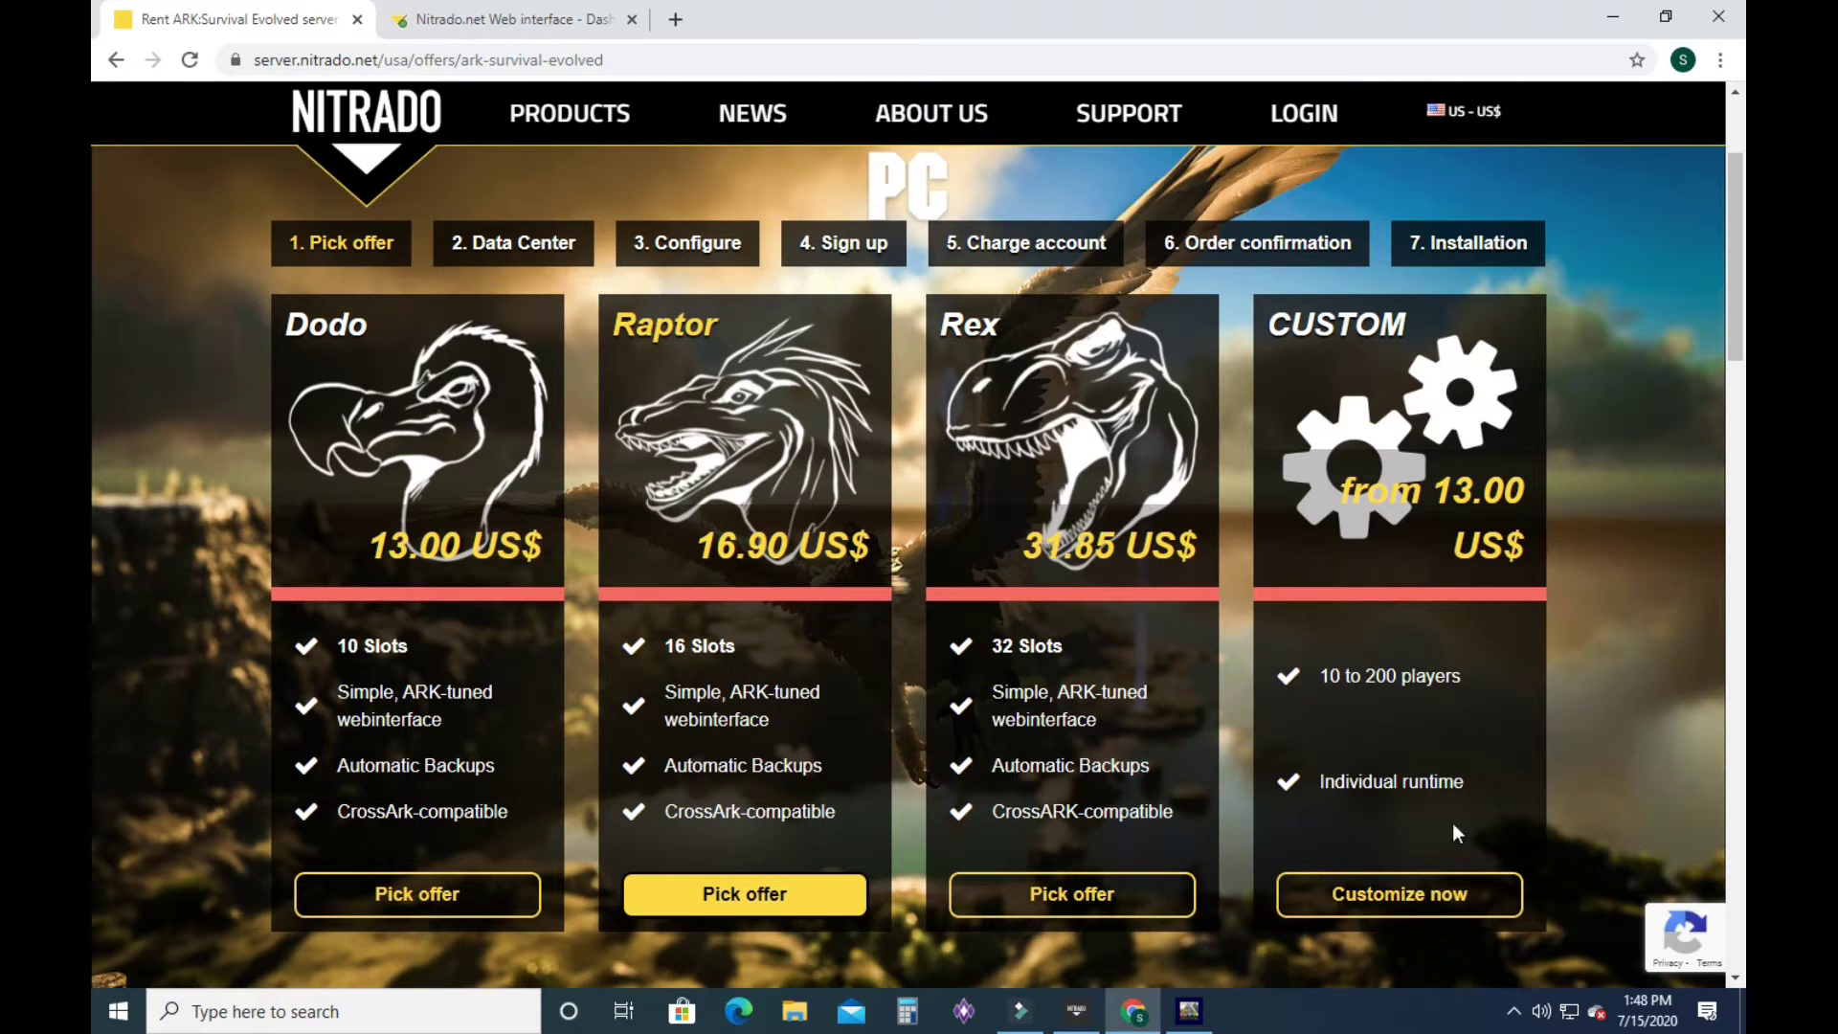
left_click(715, 895)
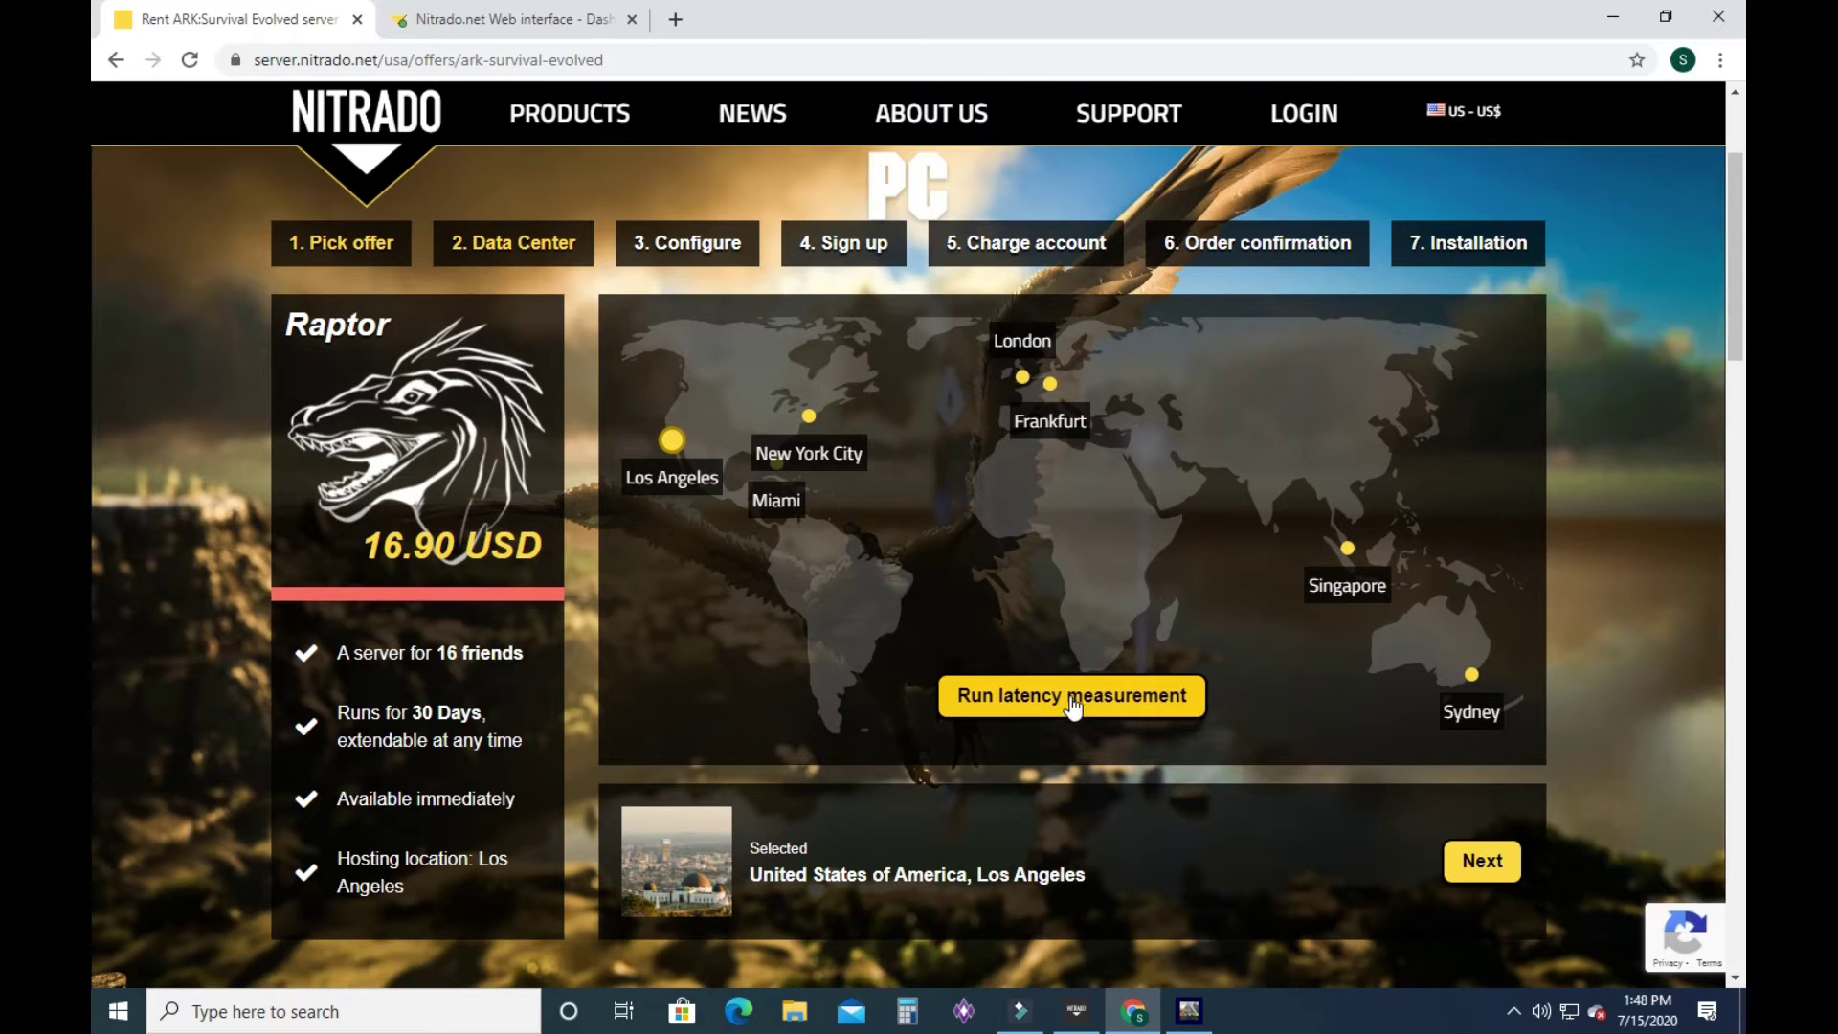
left_click(1476, 860)
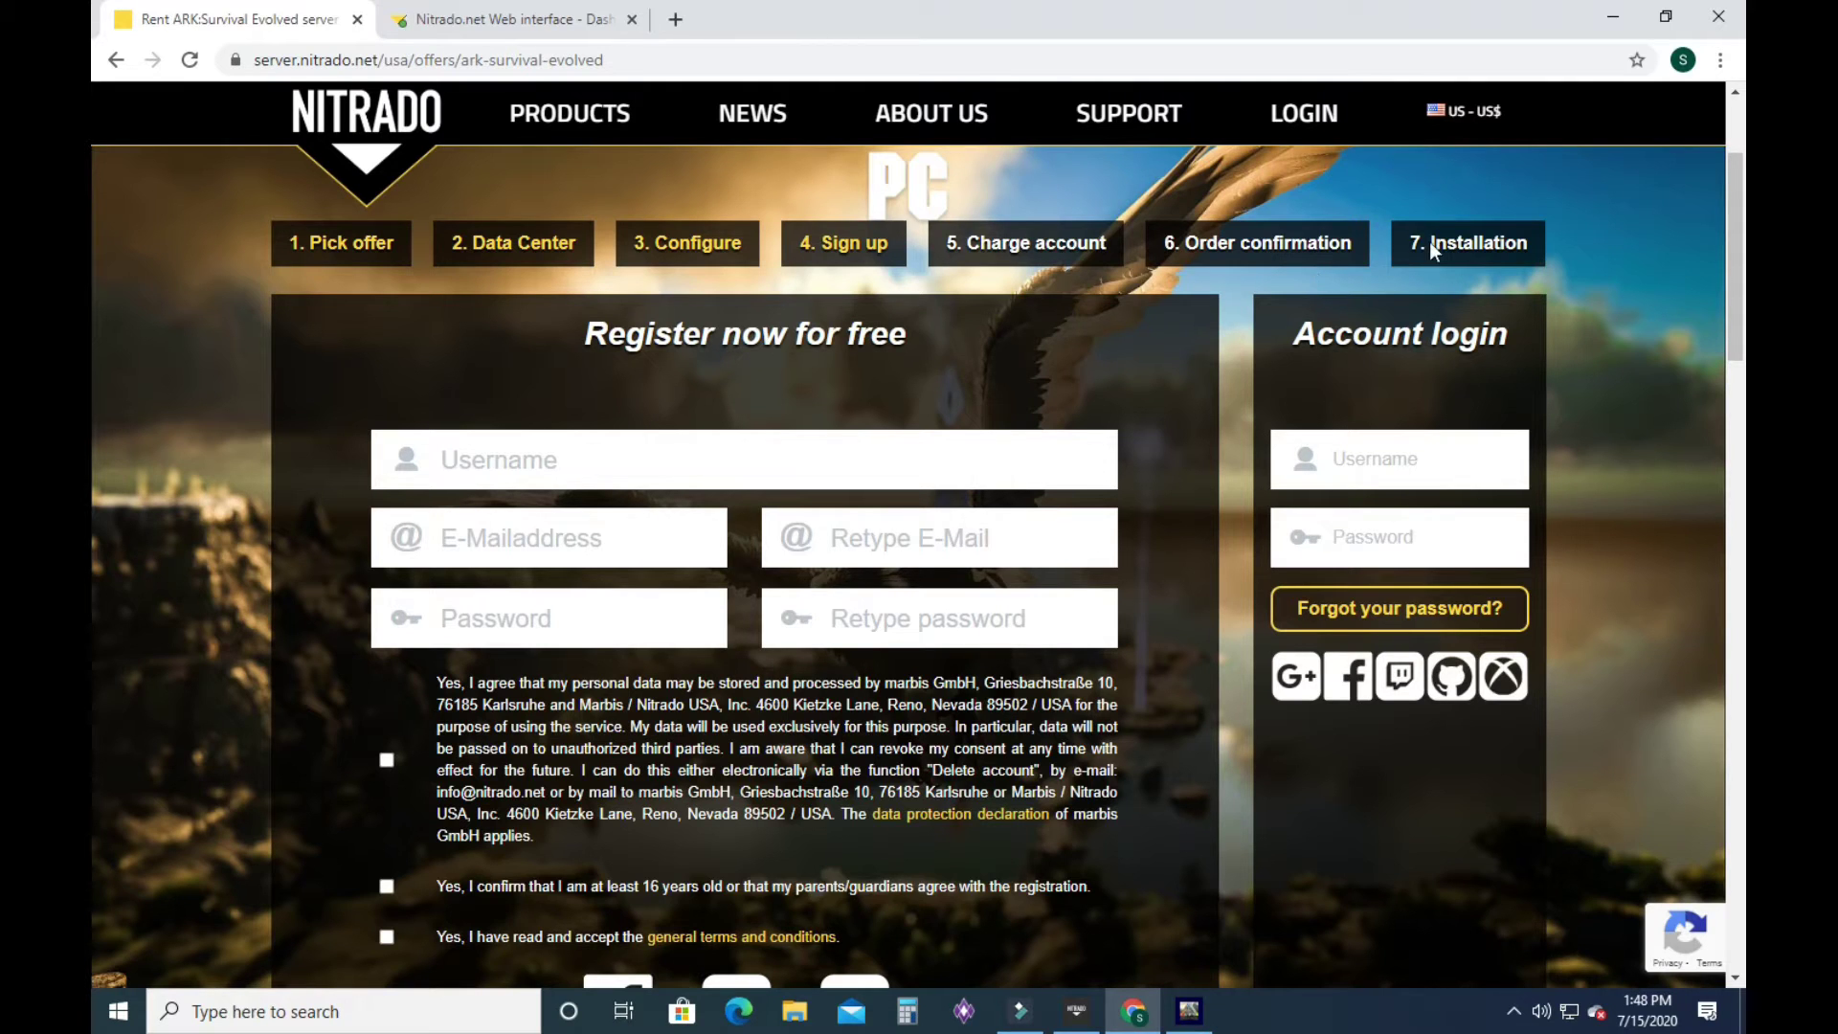
scroll(1159, 470, "up", 3)
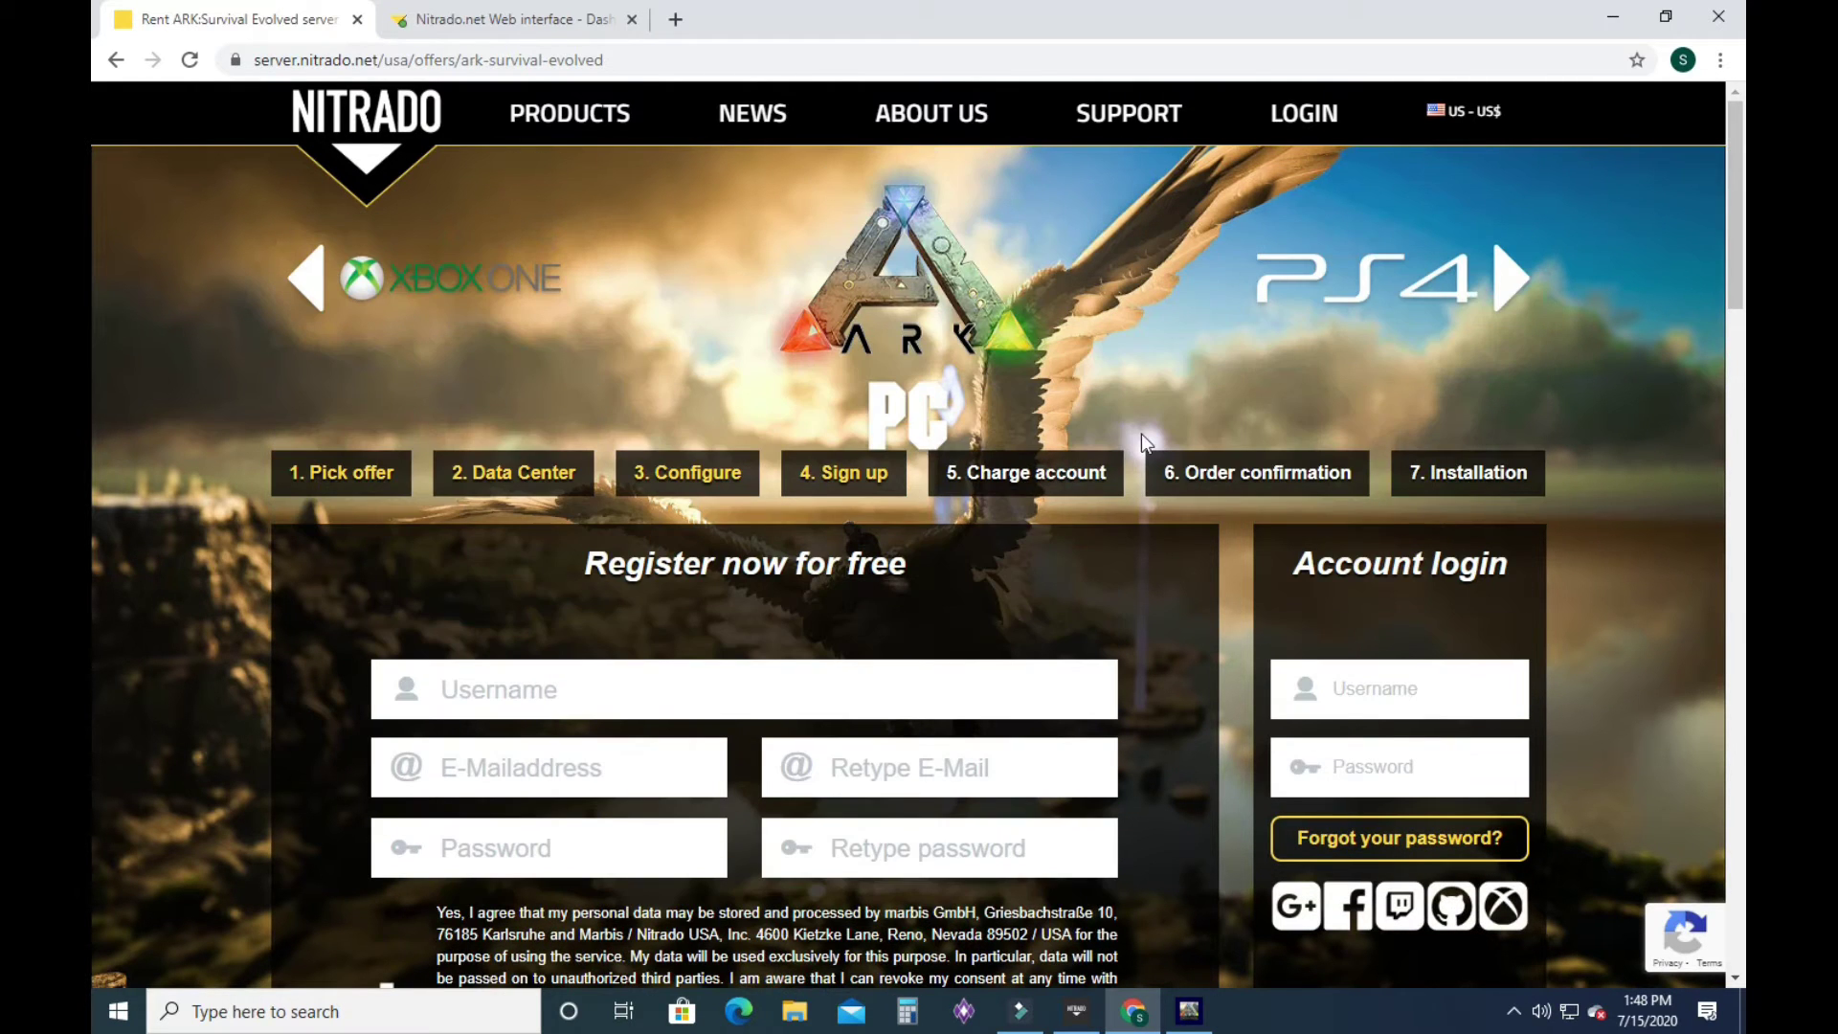
Browse the PS4 ARK server offer cards, then switch to the Xbox One ARK page.
left_click(1344, 303)
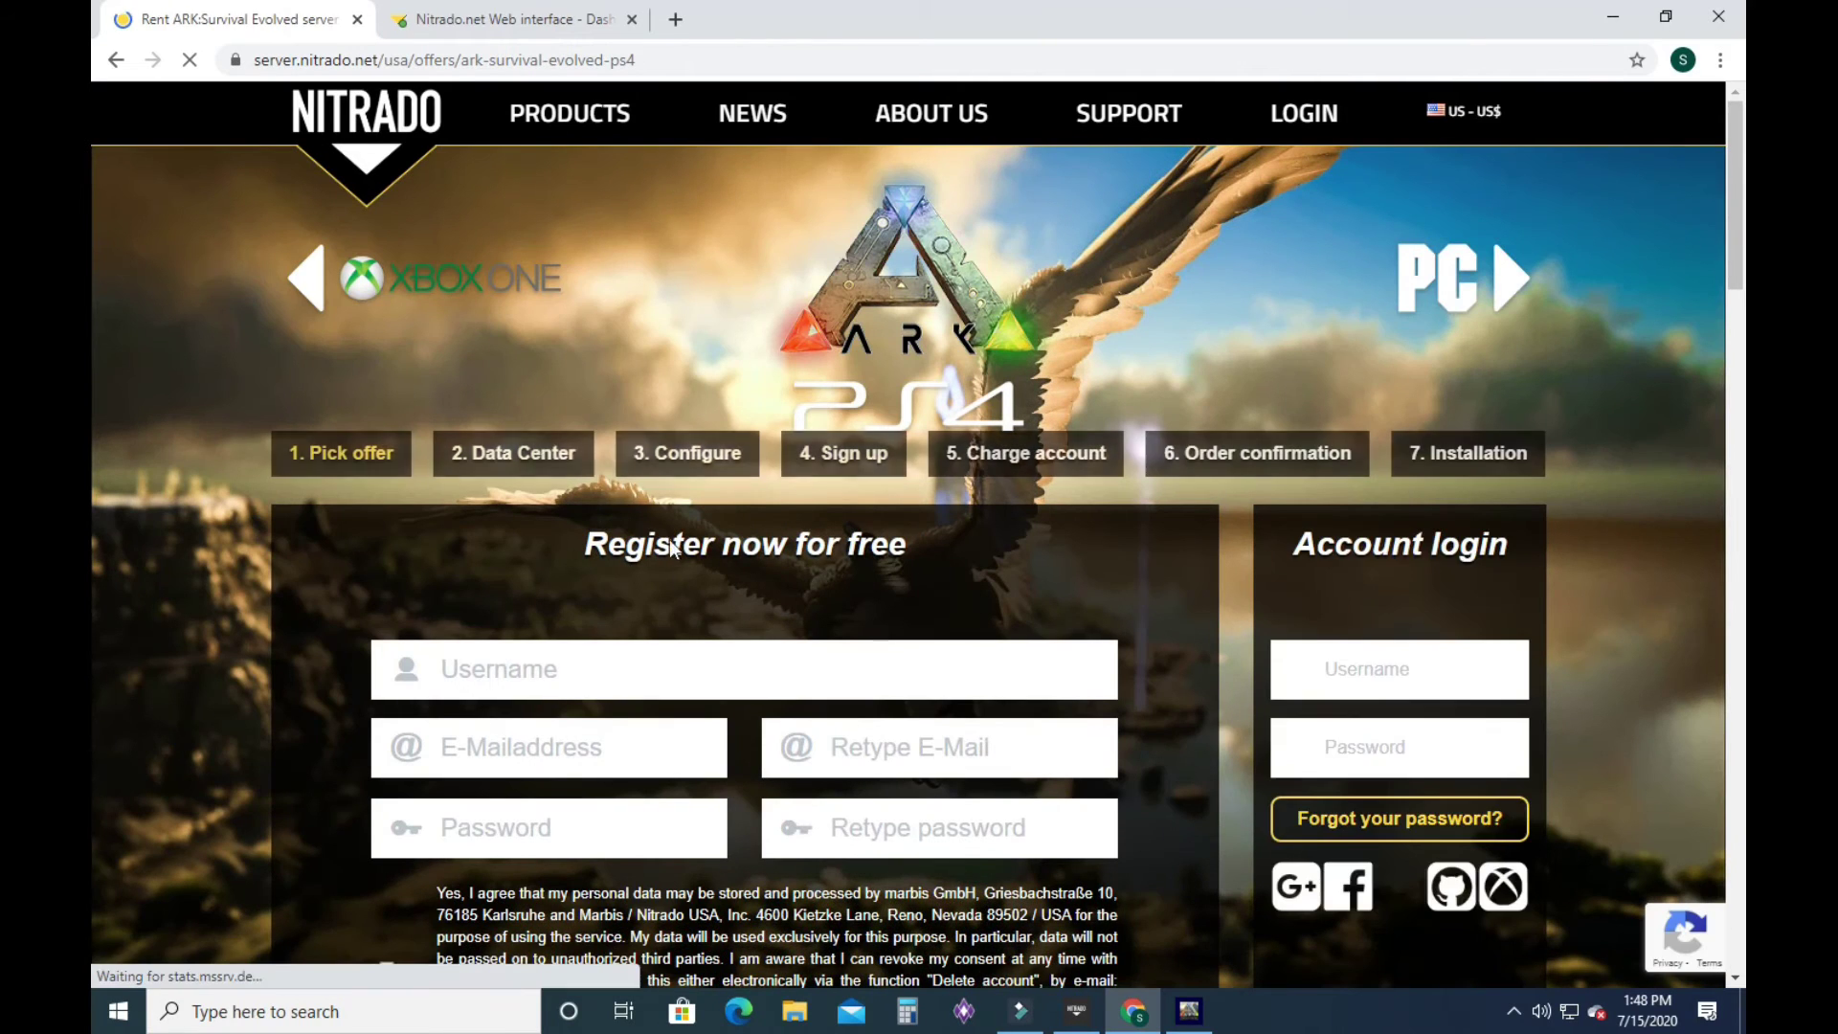
left_click(375, 467)
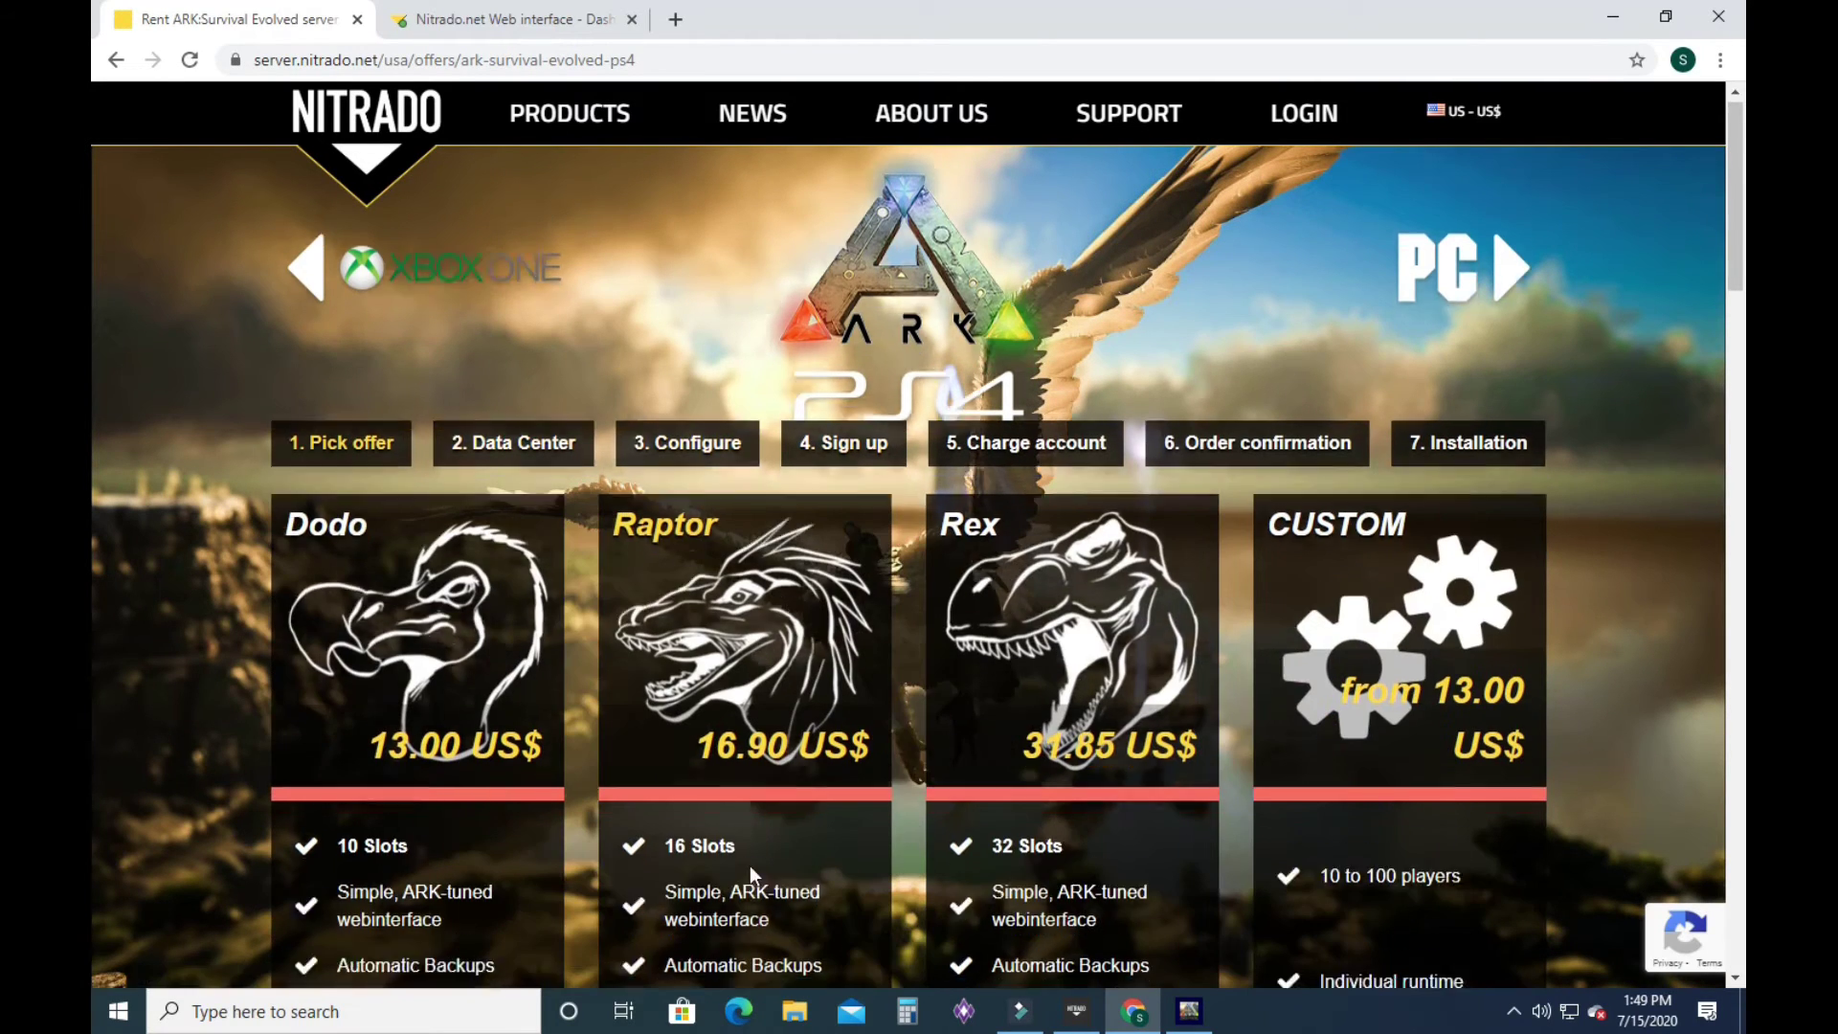
scroll(750, 865, "down", 2)
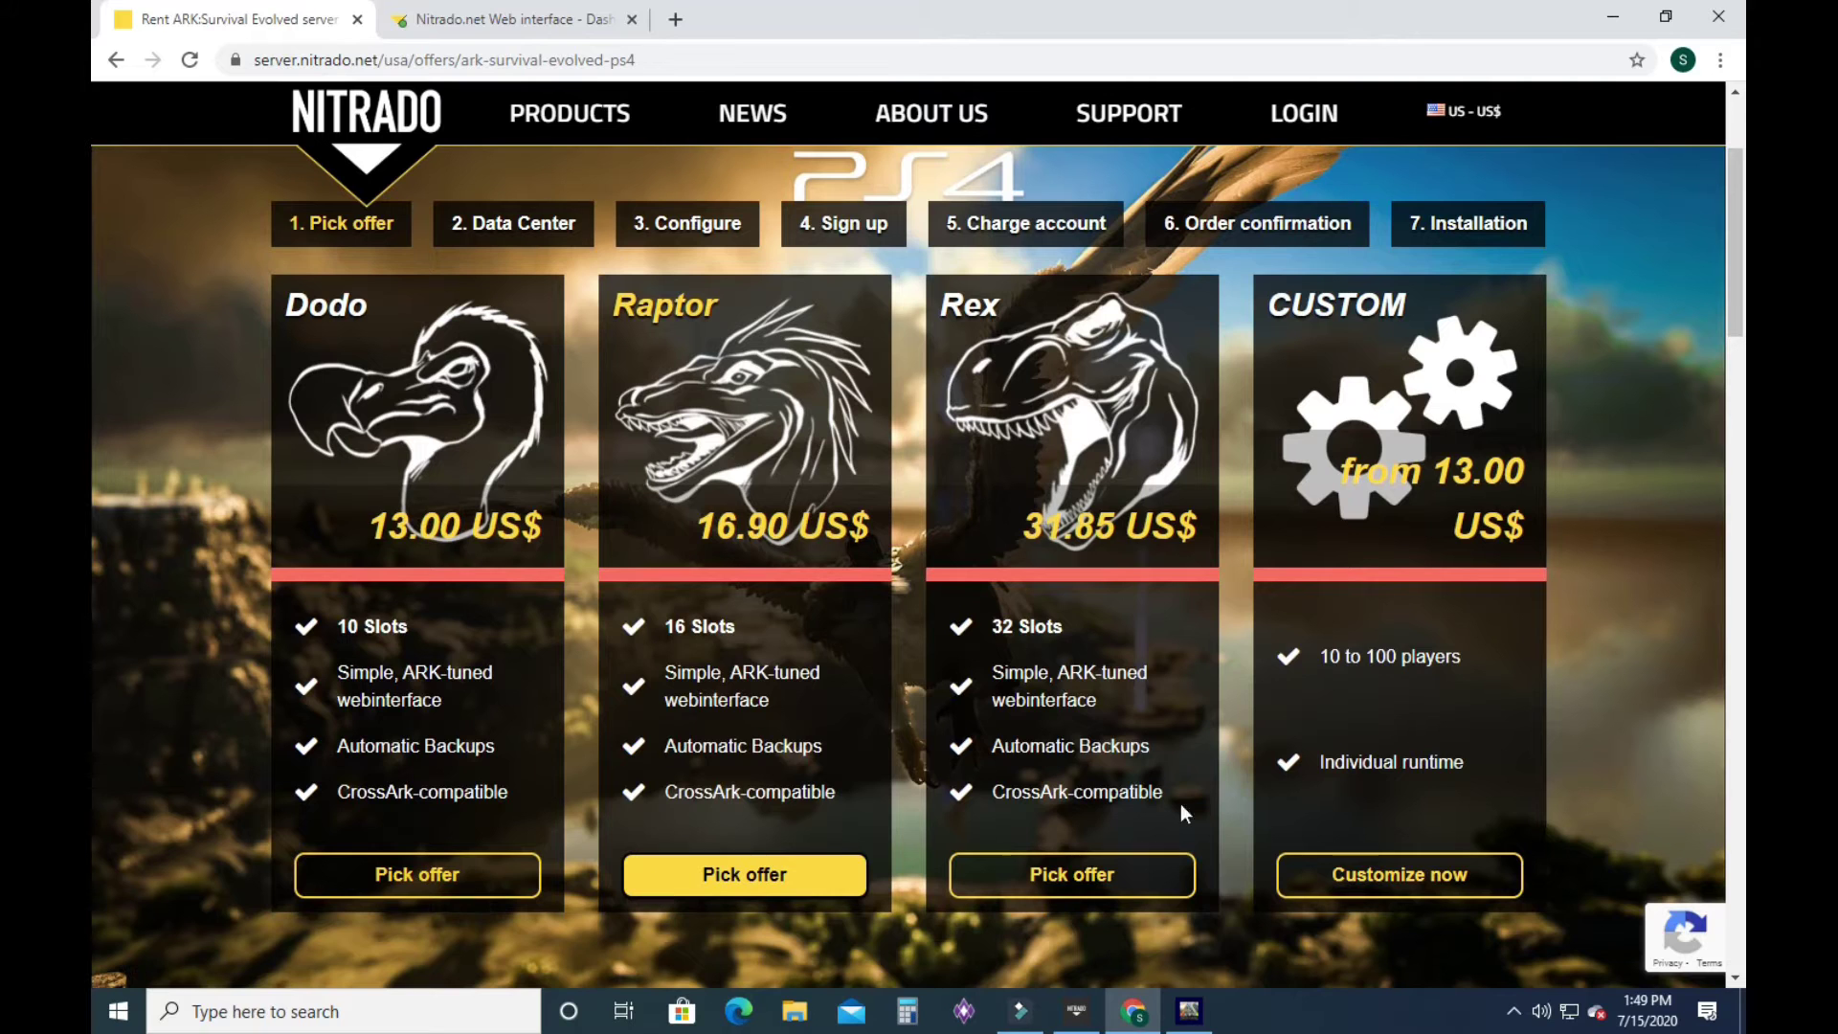
scroll(805, 747, "up", 2)
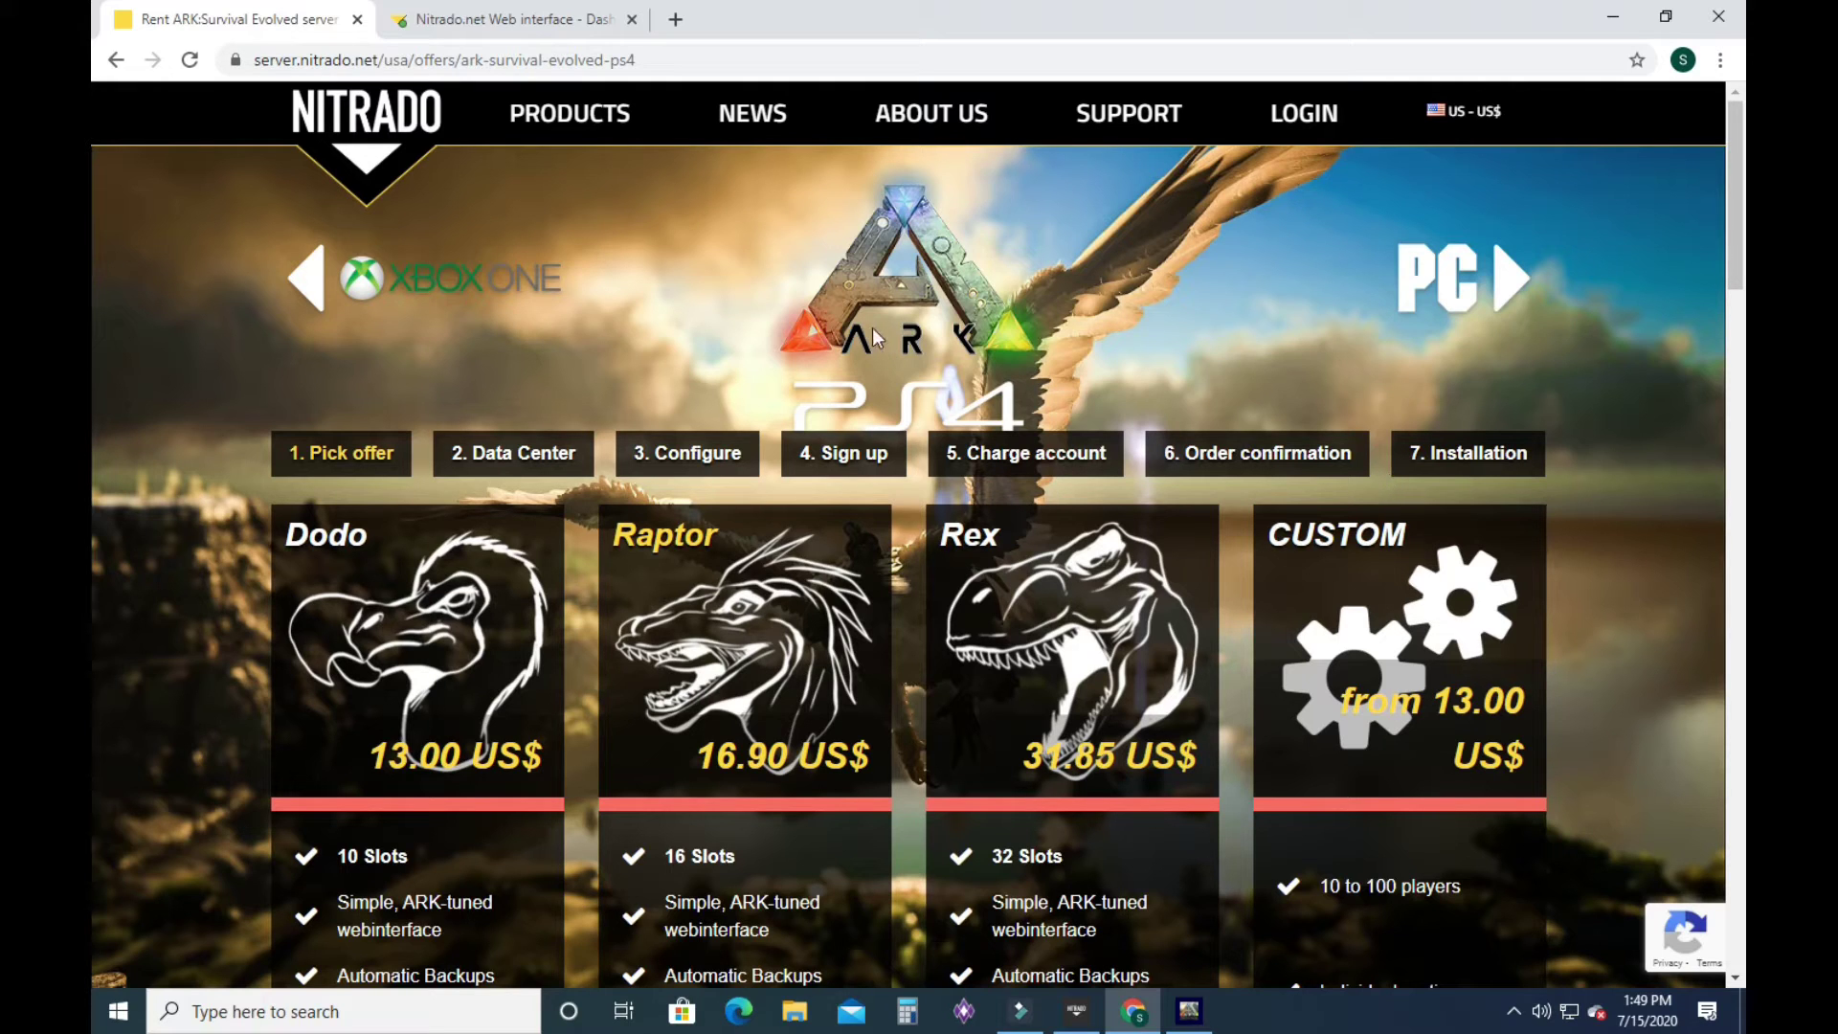
left_click(351, 301)
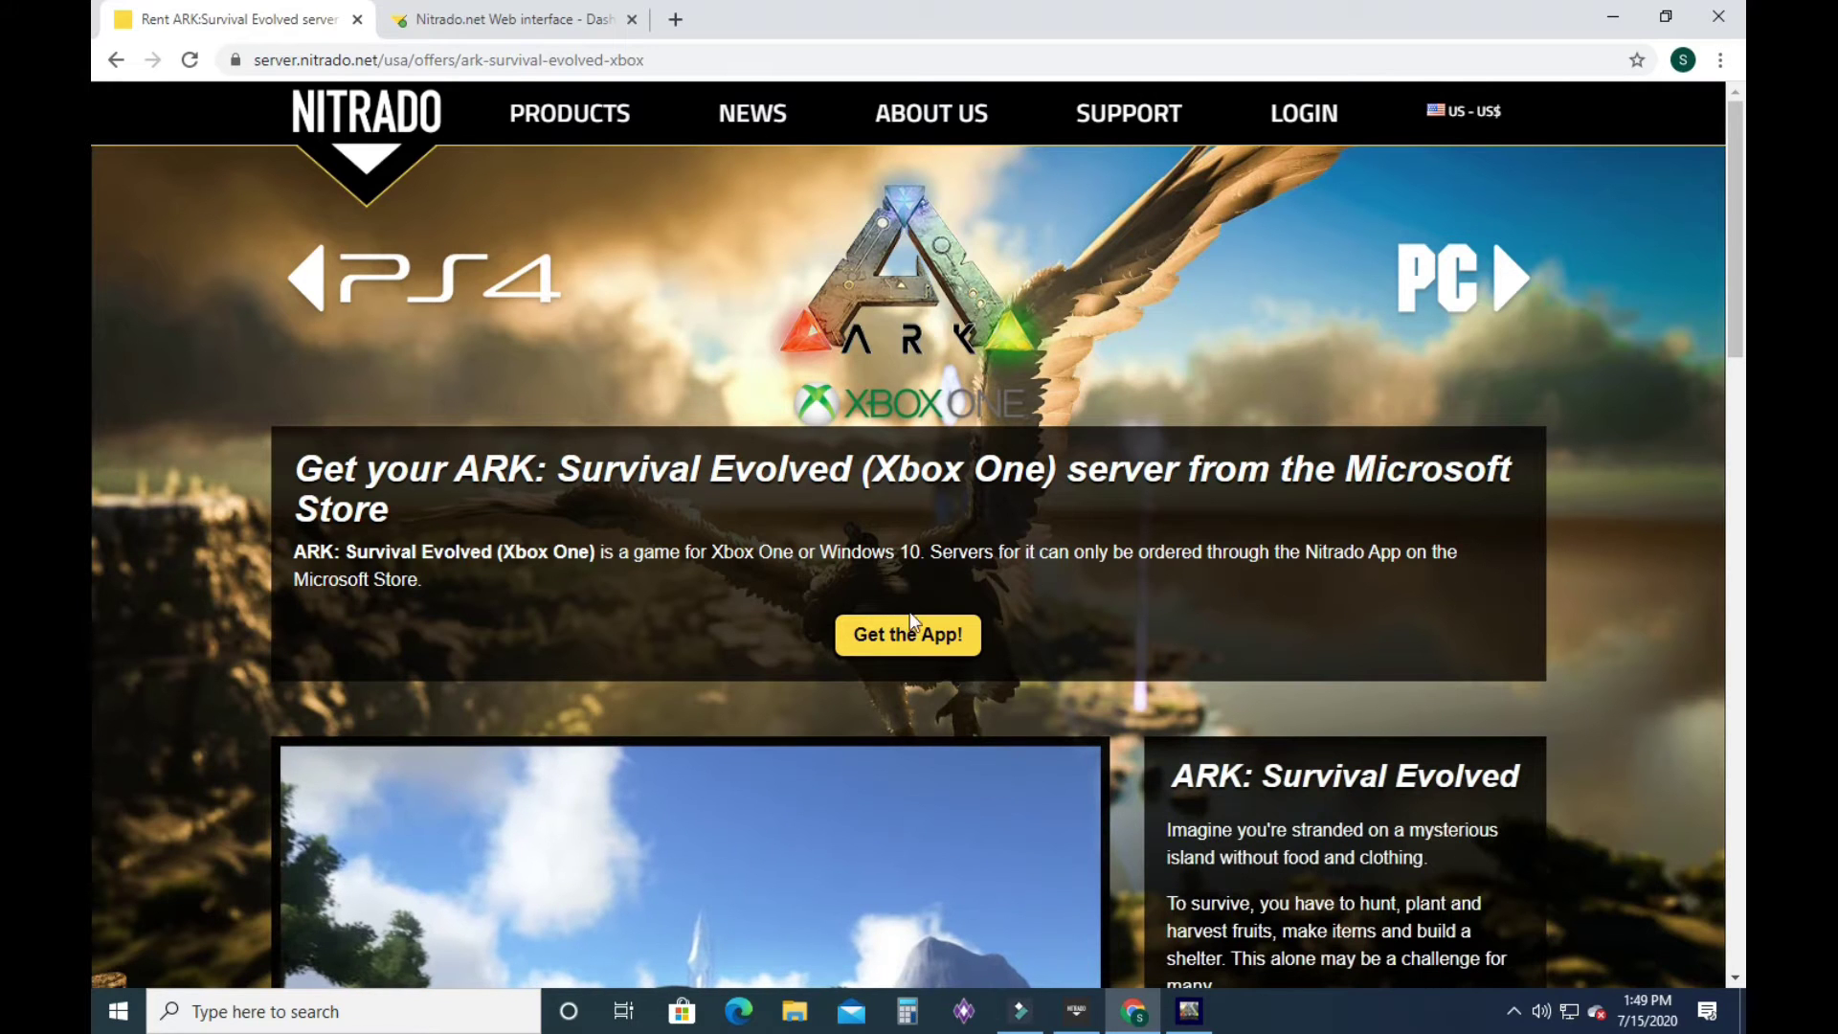
Open the app's order screen and step the game carousel forward to ARK: Survival Evolved (PC).
left_click(1076, 1011)
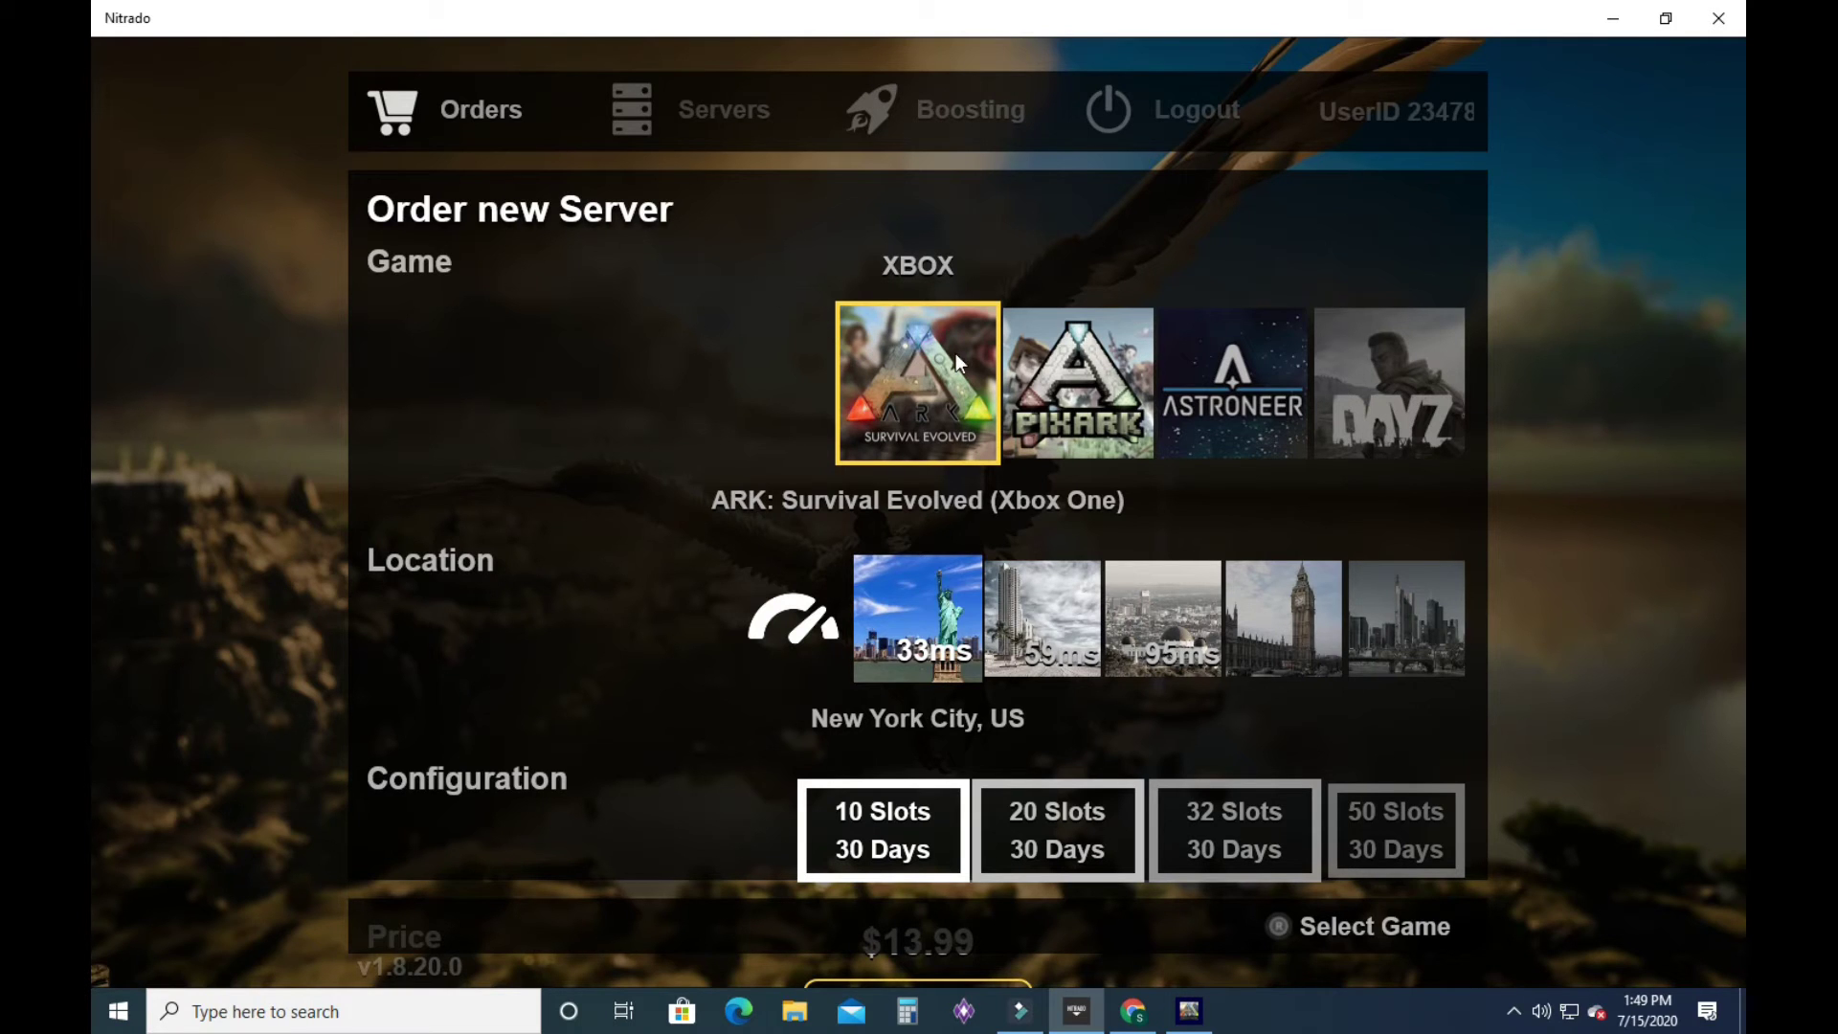
left_click(1142, 379)
left_click(1263, 390)
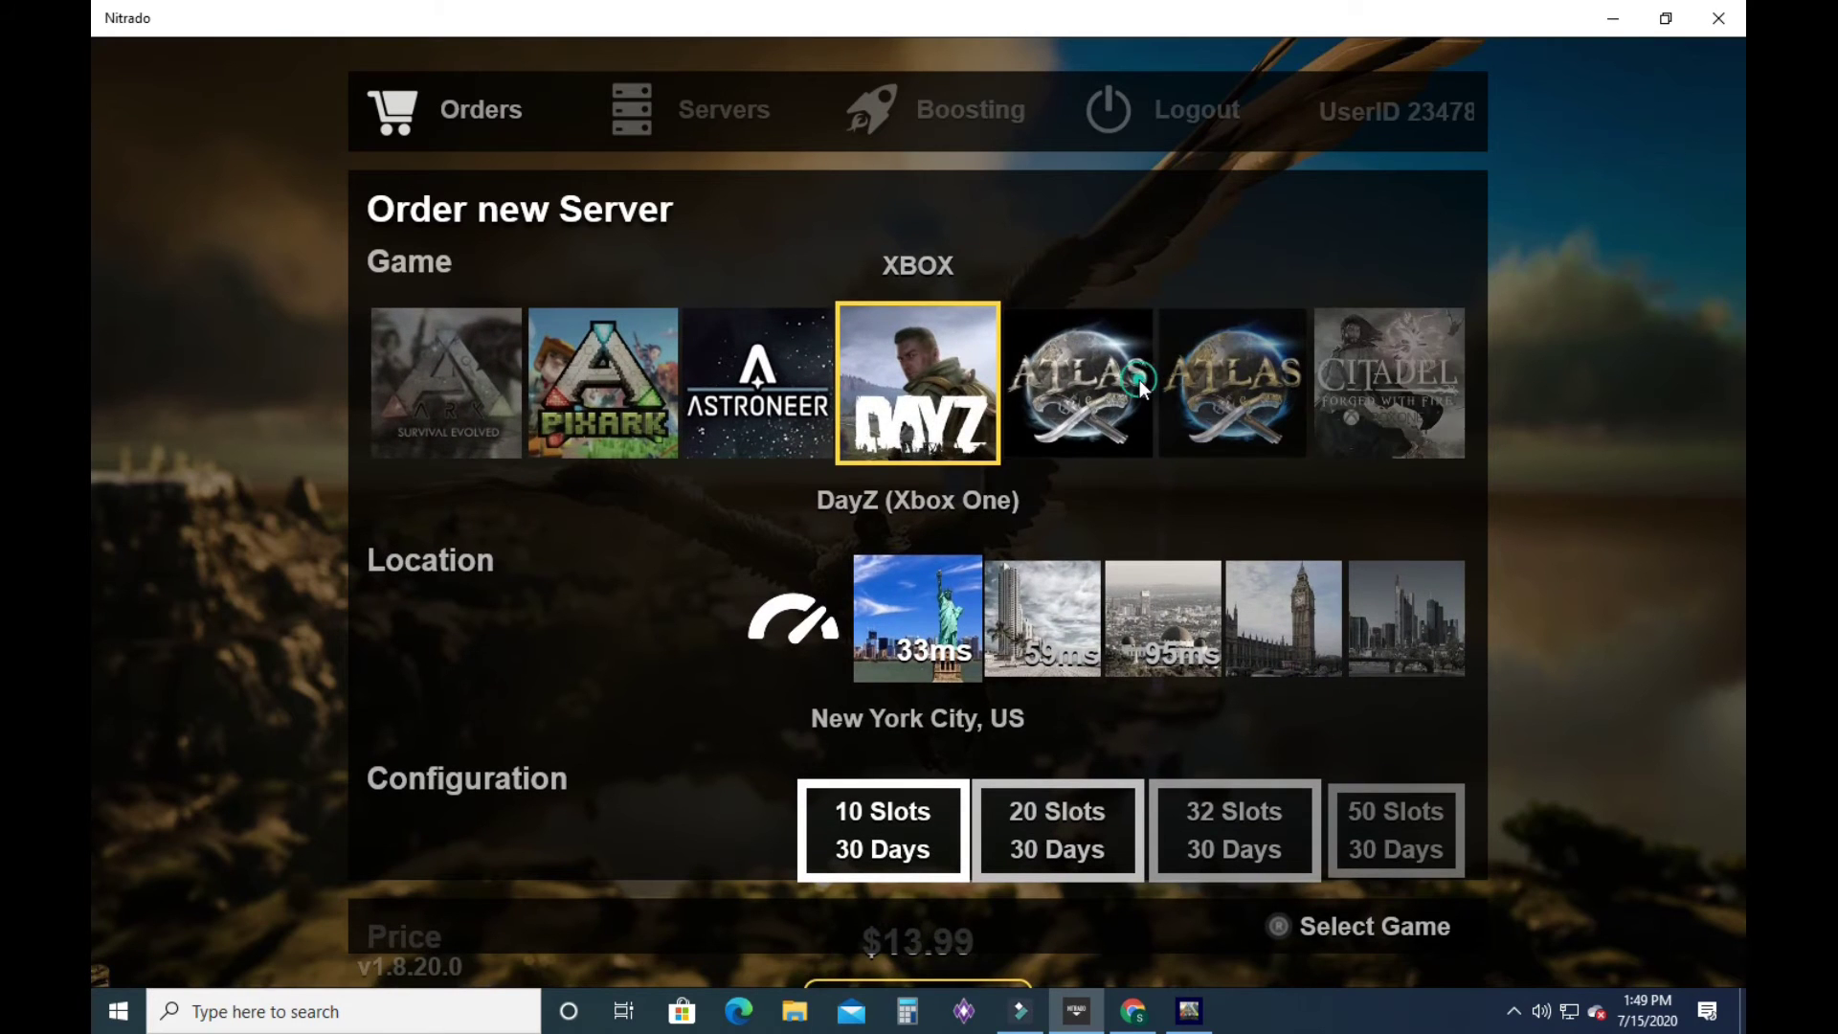
left_click(1139, 380)
left_click(1153, 381)
left_click(1152, 381)
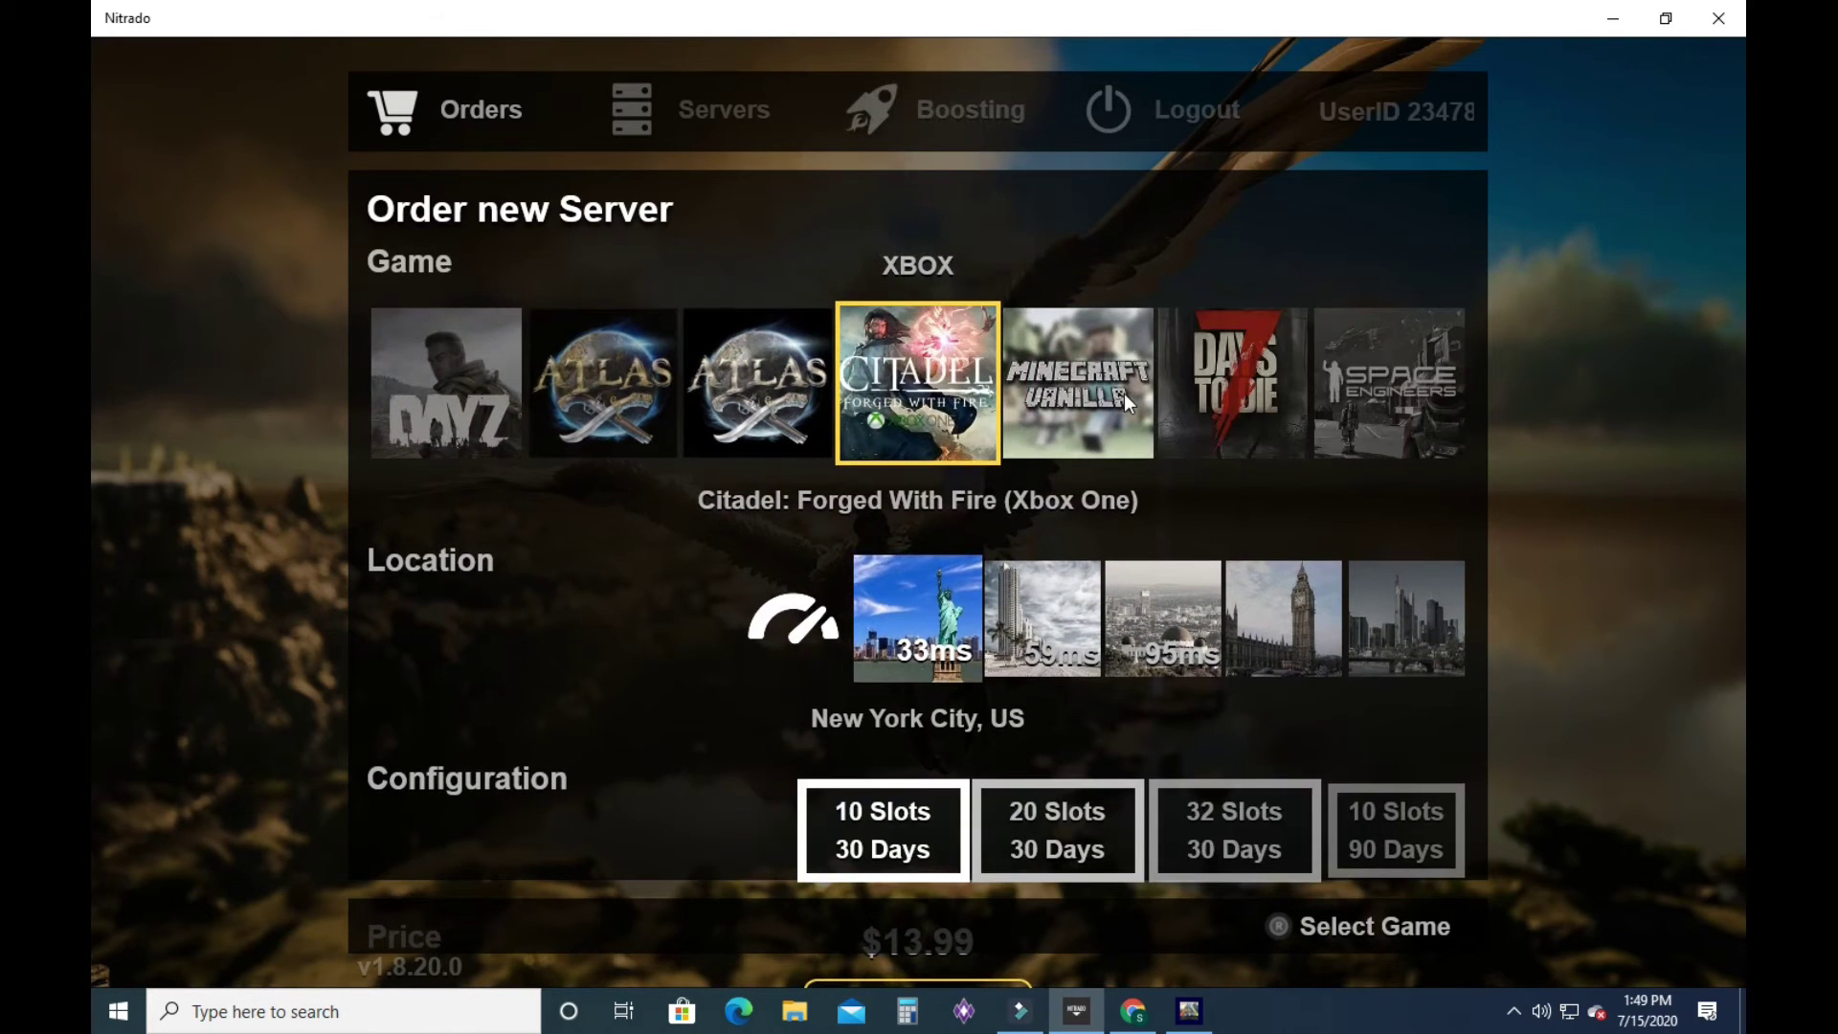
left_click(1125, 394)
left_click(1103, 412)
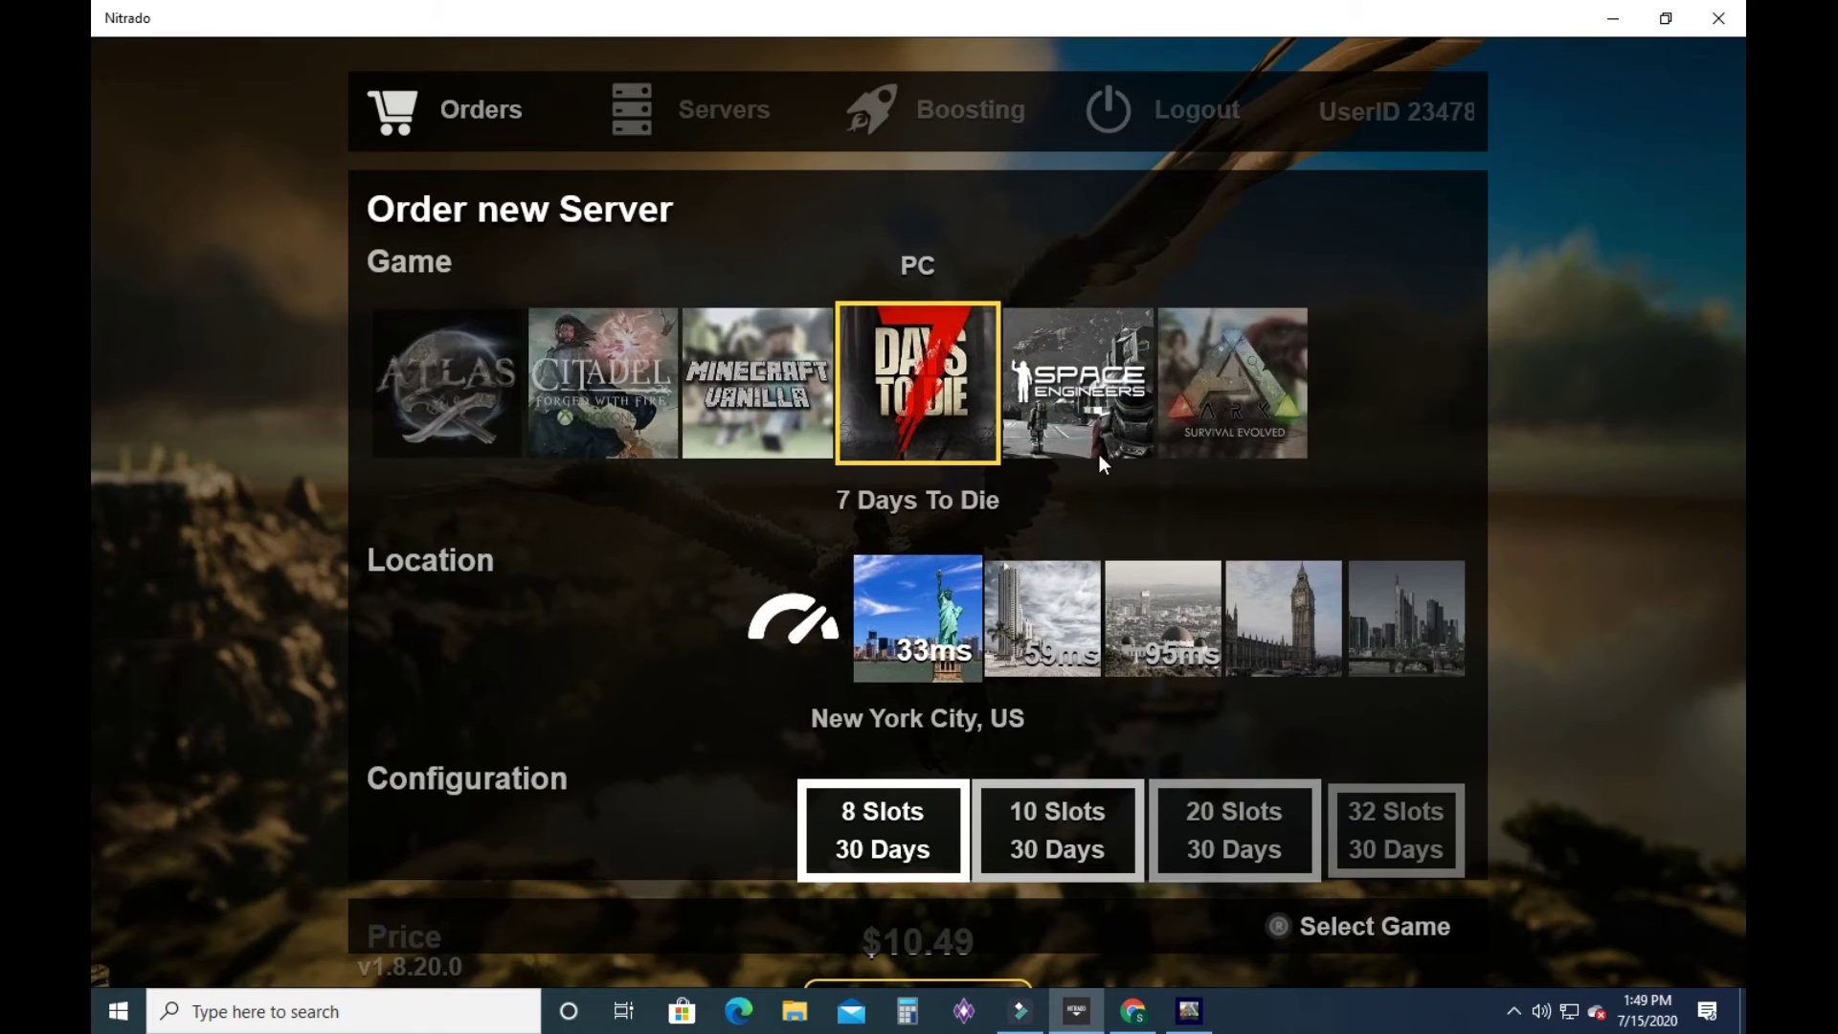
left_click(1085, 414)
left_click(1116, 425)
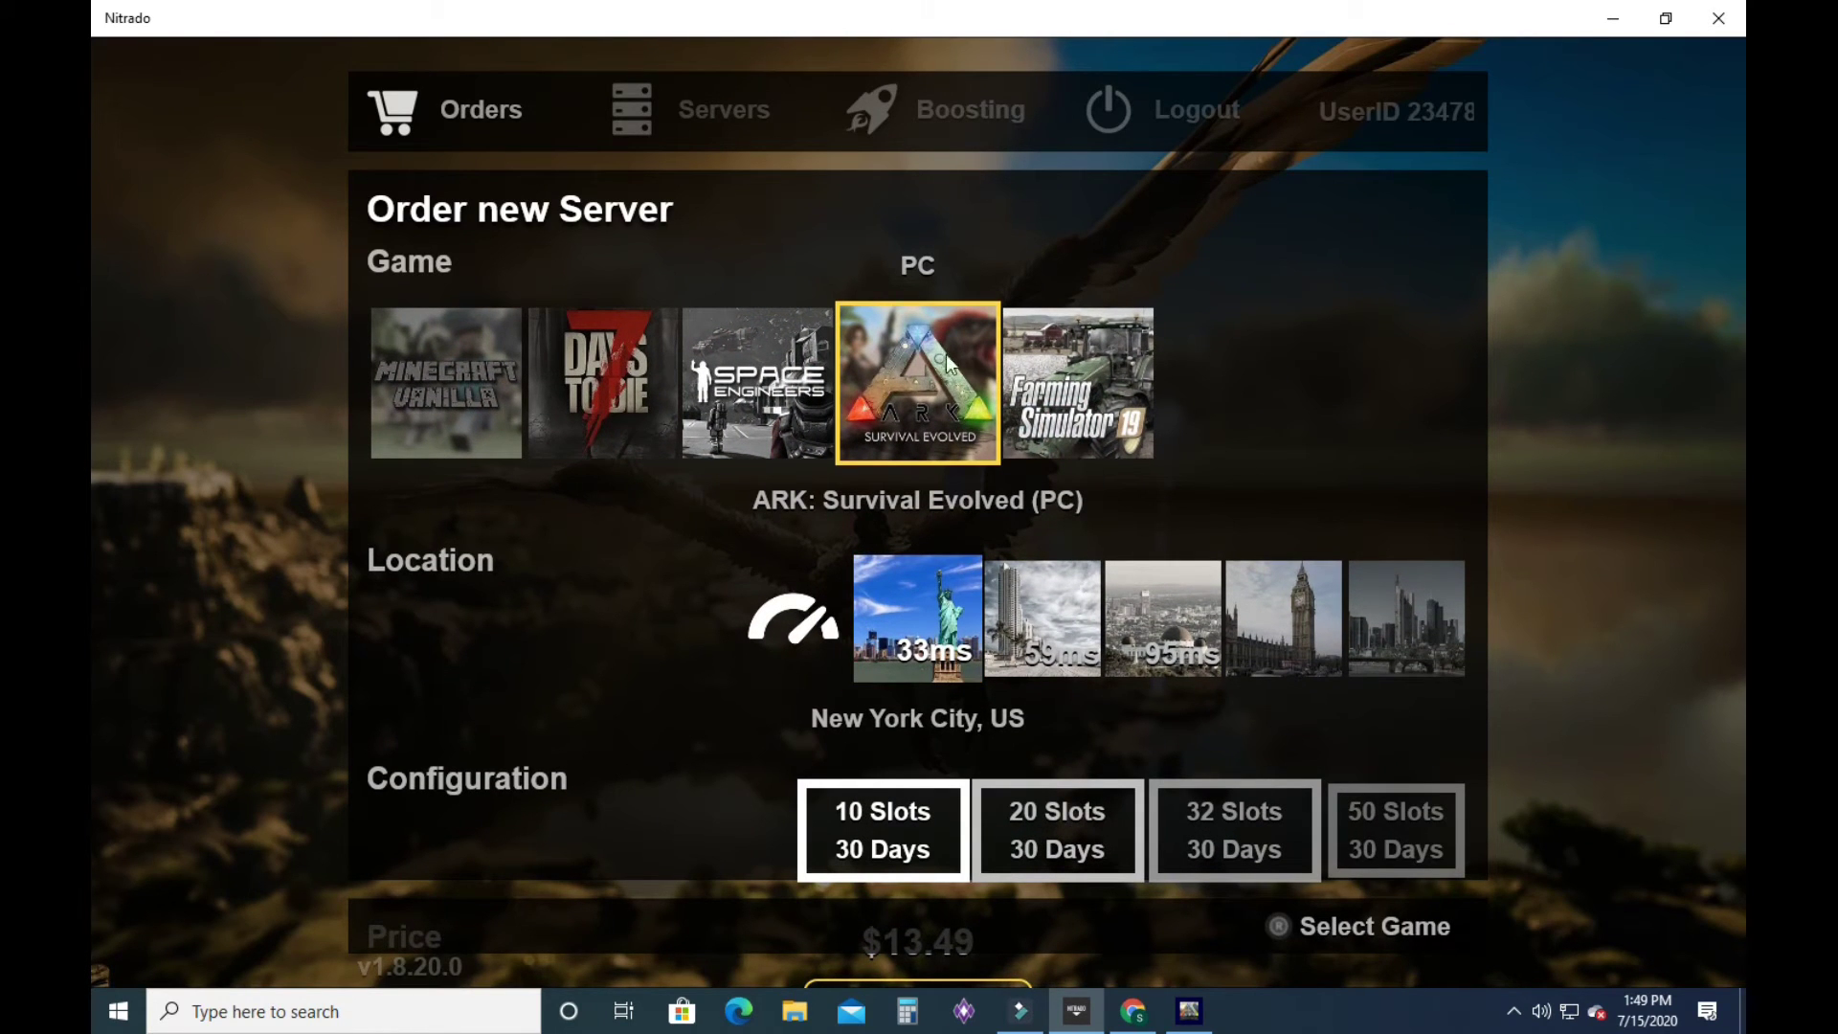
Step the carousel back and forth, returning to ARK: Survival Evolved (Xbox One).
left_click(792, 385)
left_click(1027, 384)
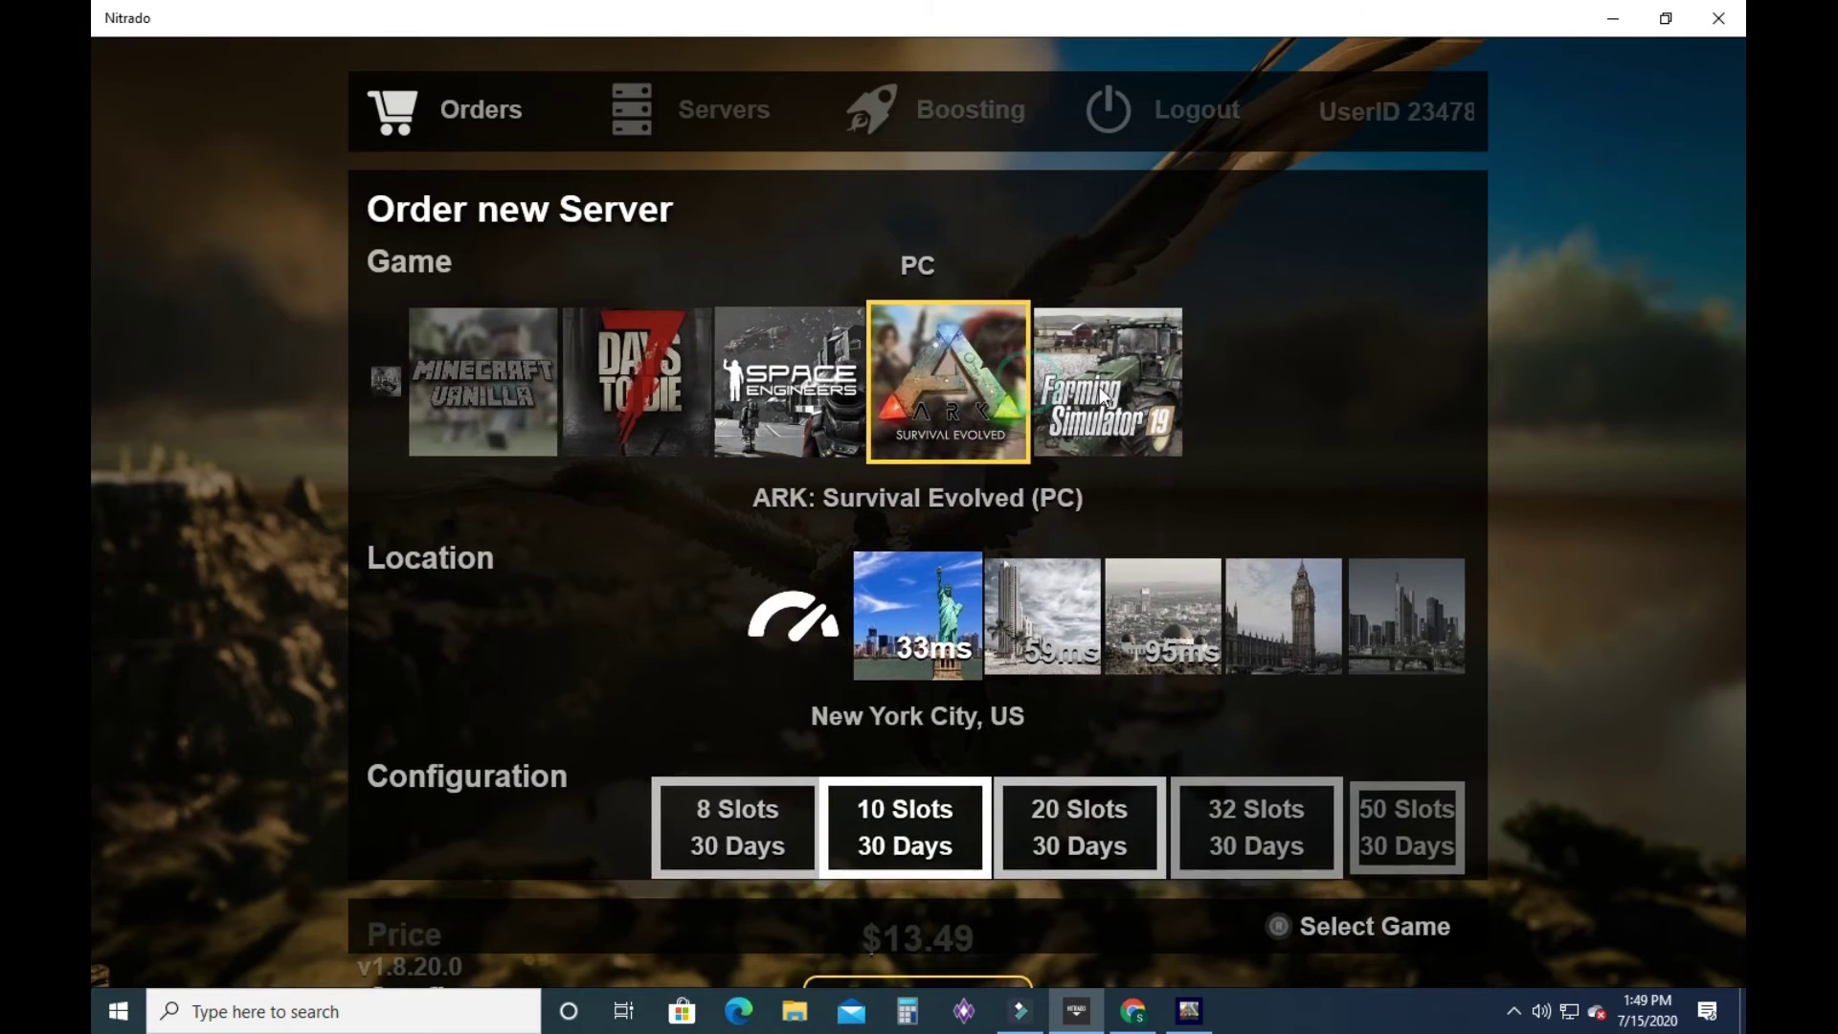
left_click(1087, 375)
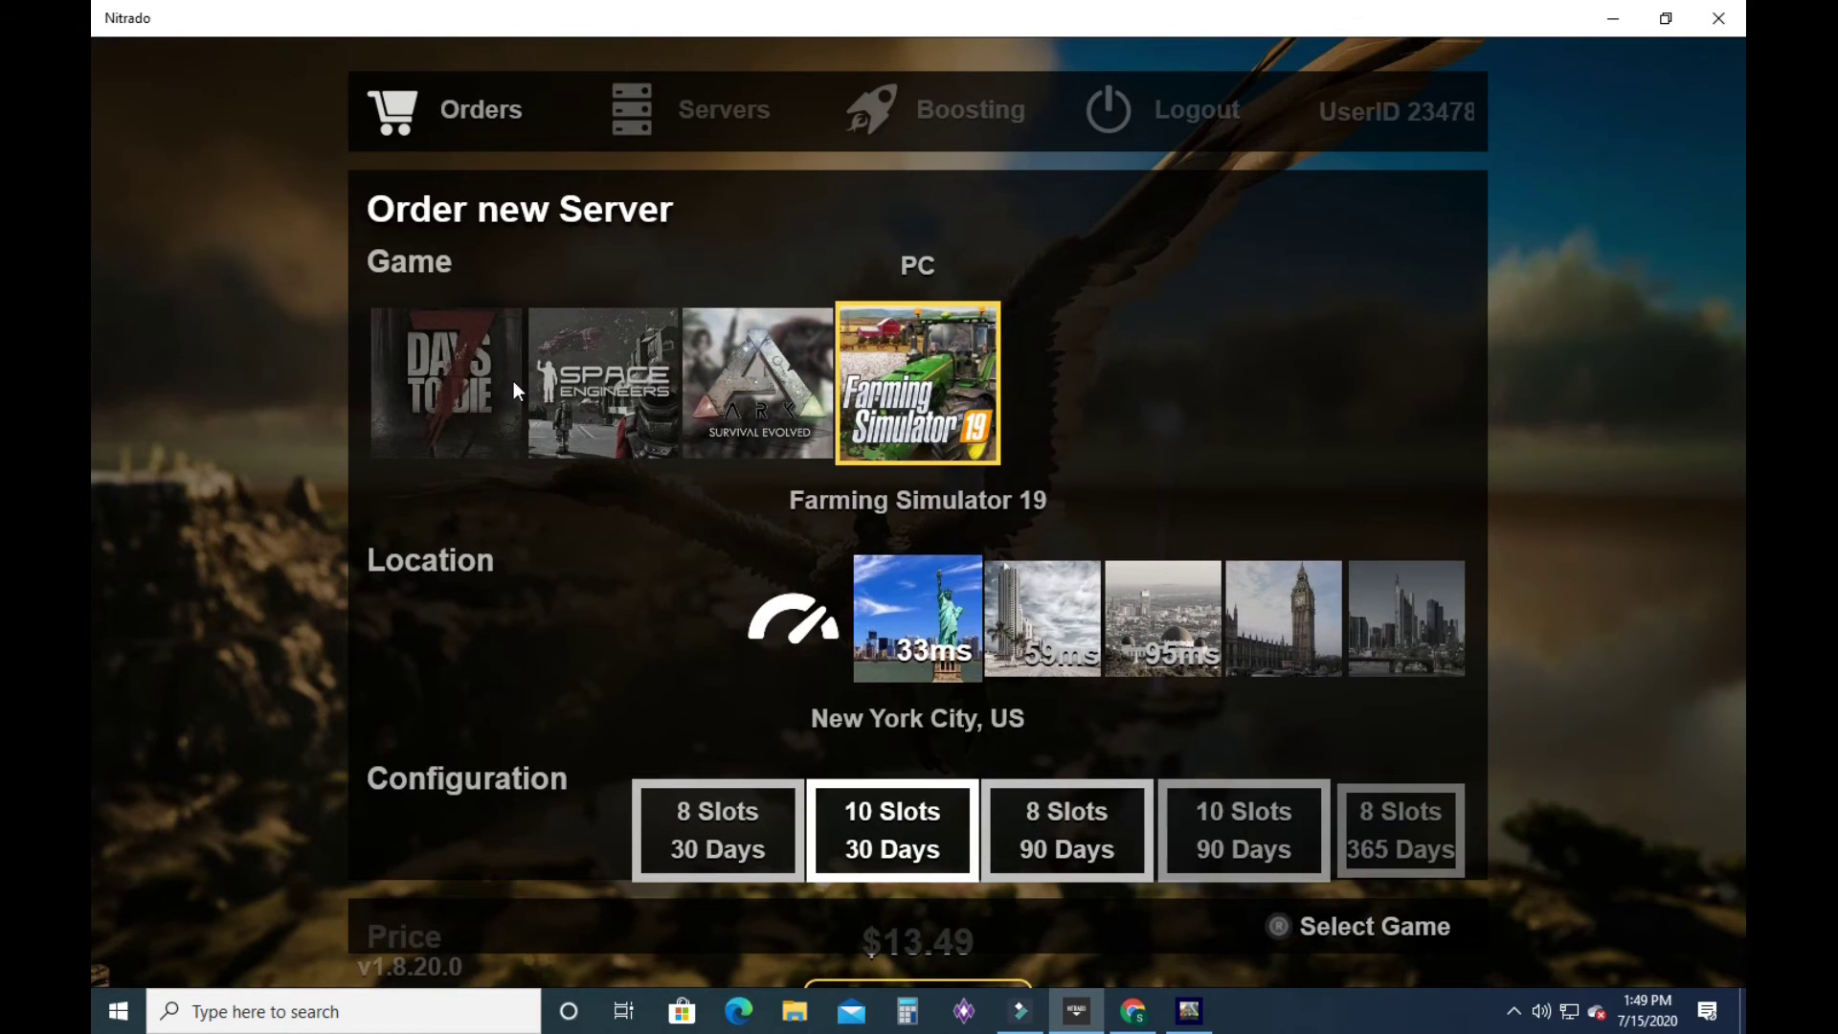
left_click(512, 381)
left_click(512, 381)
left_click(500, 381)
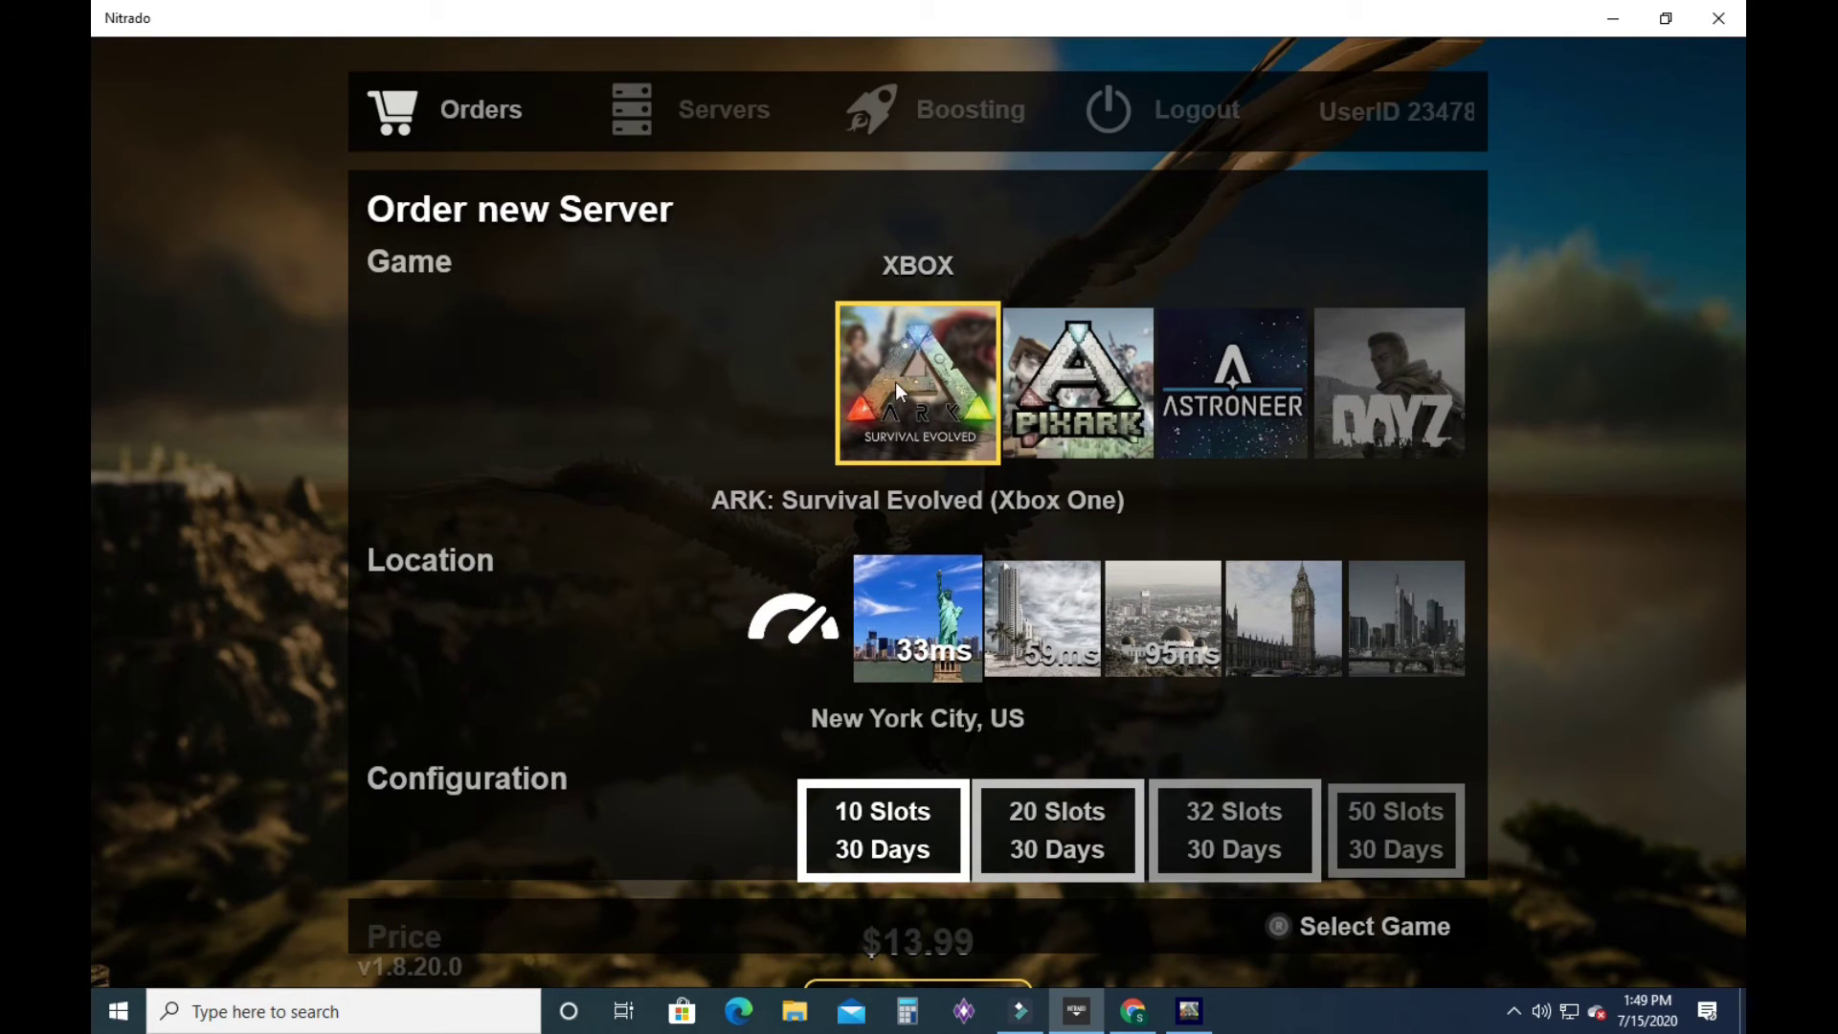
Browse further along the carousel, then step back to select ARK: Survival Evolved (Xbox One).
left_click(1273, 349)
left_click(1368, 362)
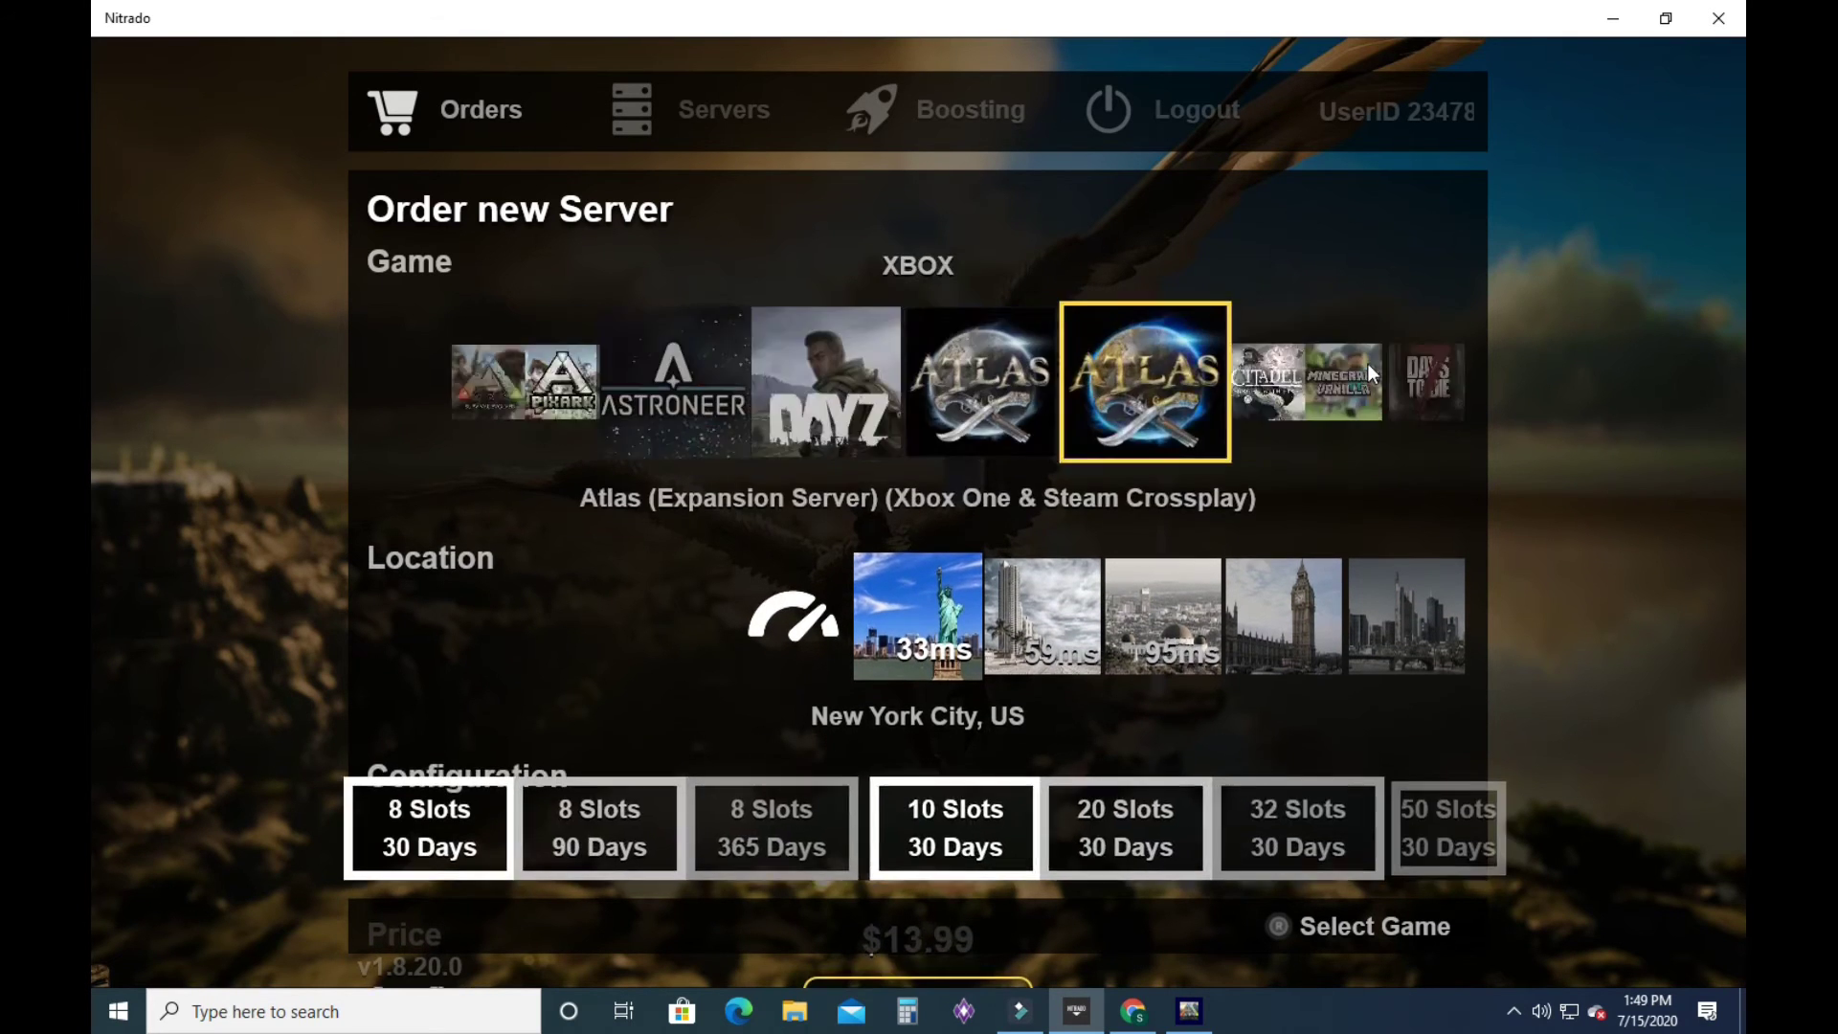
left_click(1368, 363)
left_click(1368, 363)
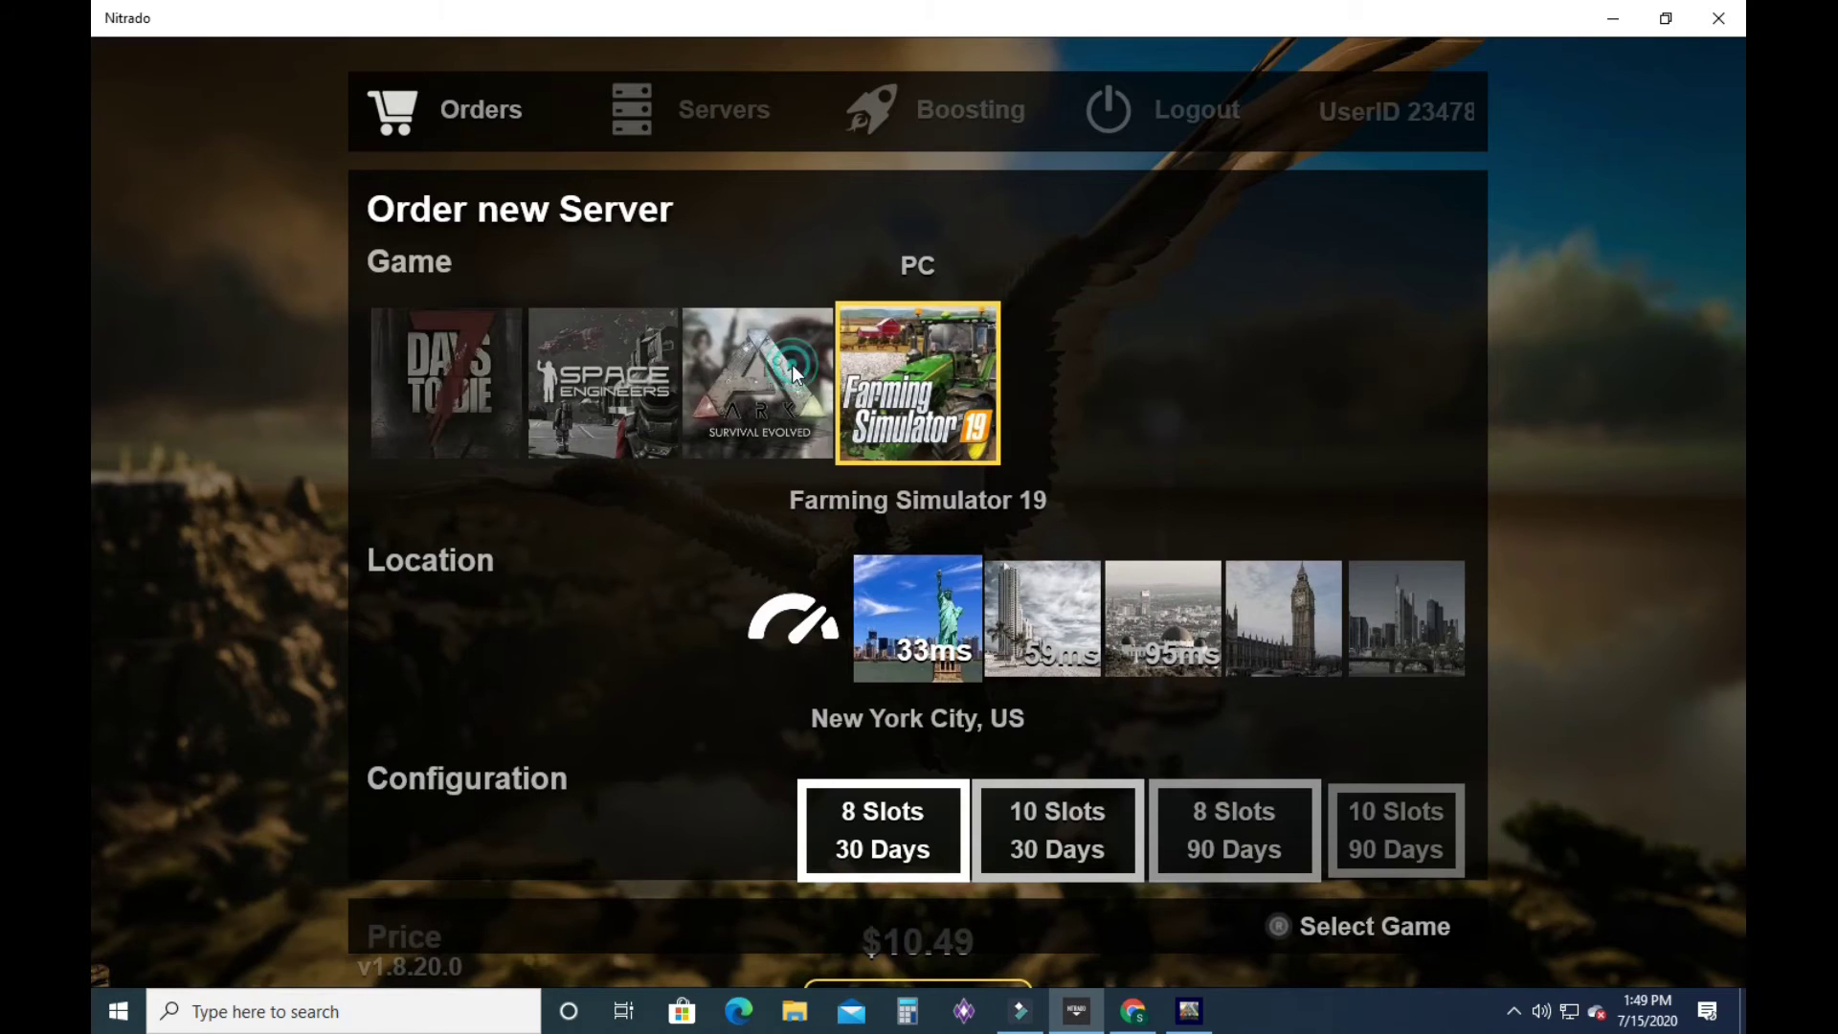
left_click(791, 364)
left_click(518, 374)
left_click(517, 374)
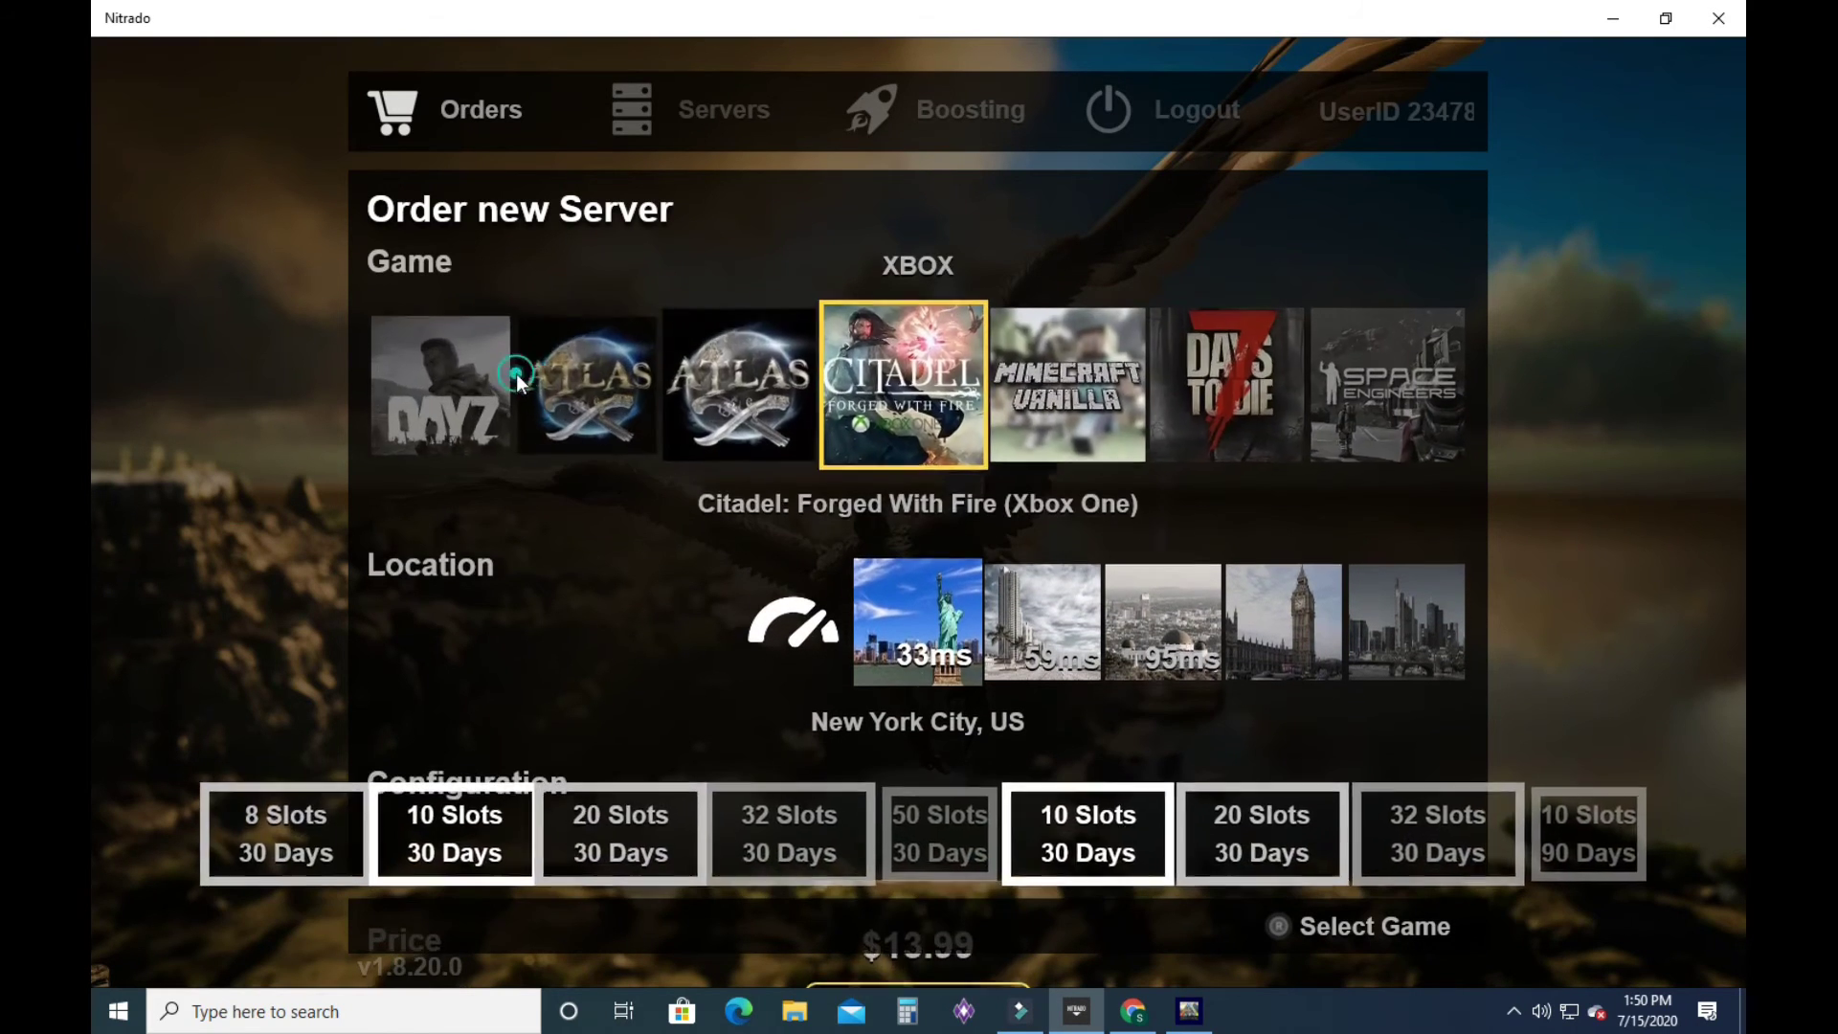
left_click(516, 374)
left_click(515, 375)
left_click(516, 373)
left_click(515, 374)
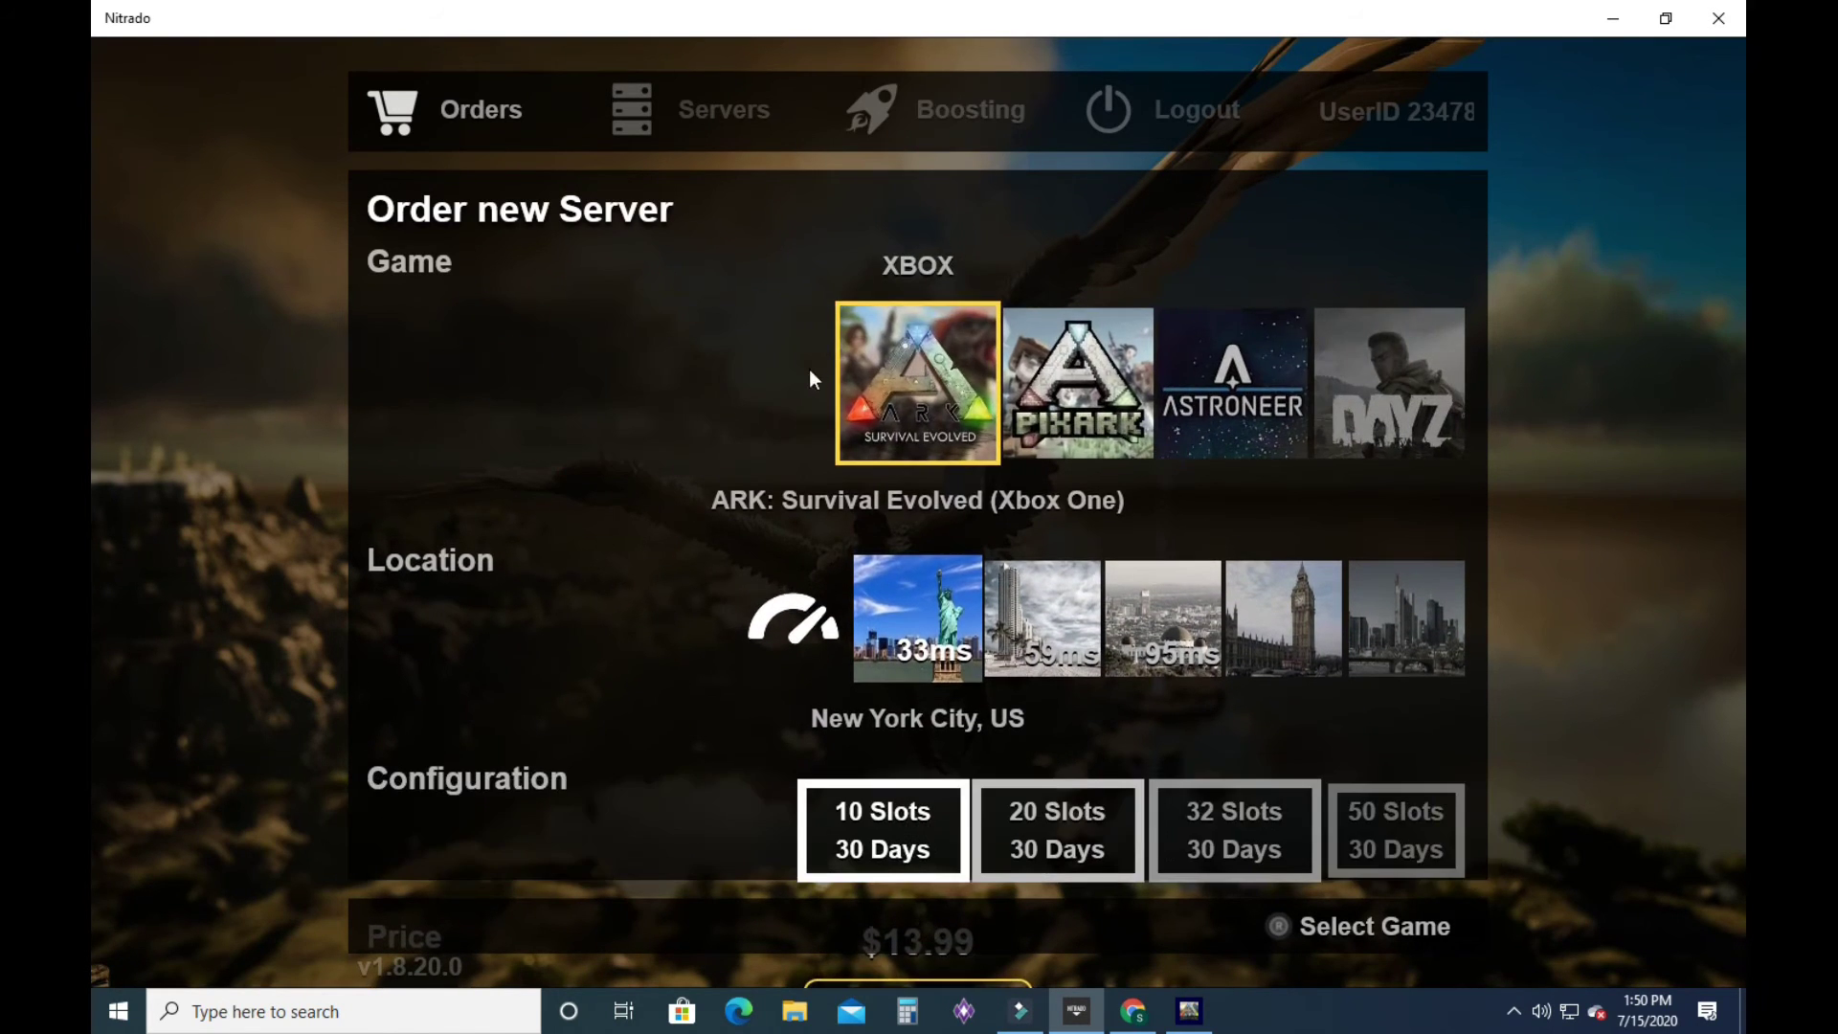
left_click(919, 288)
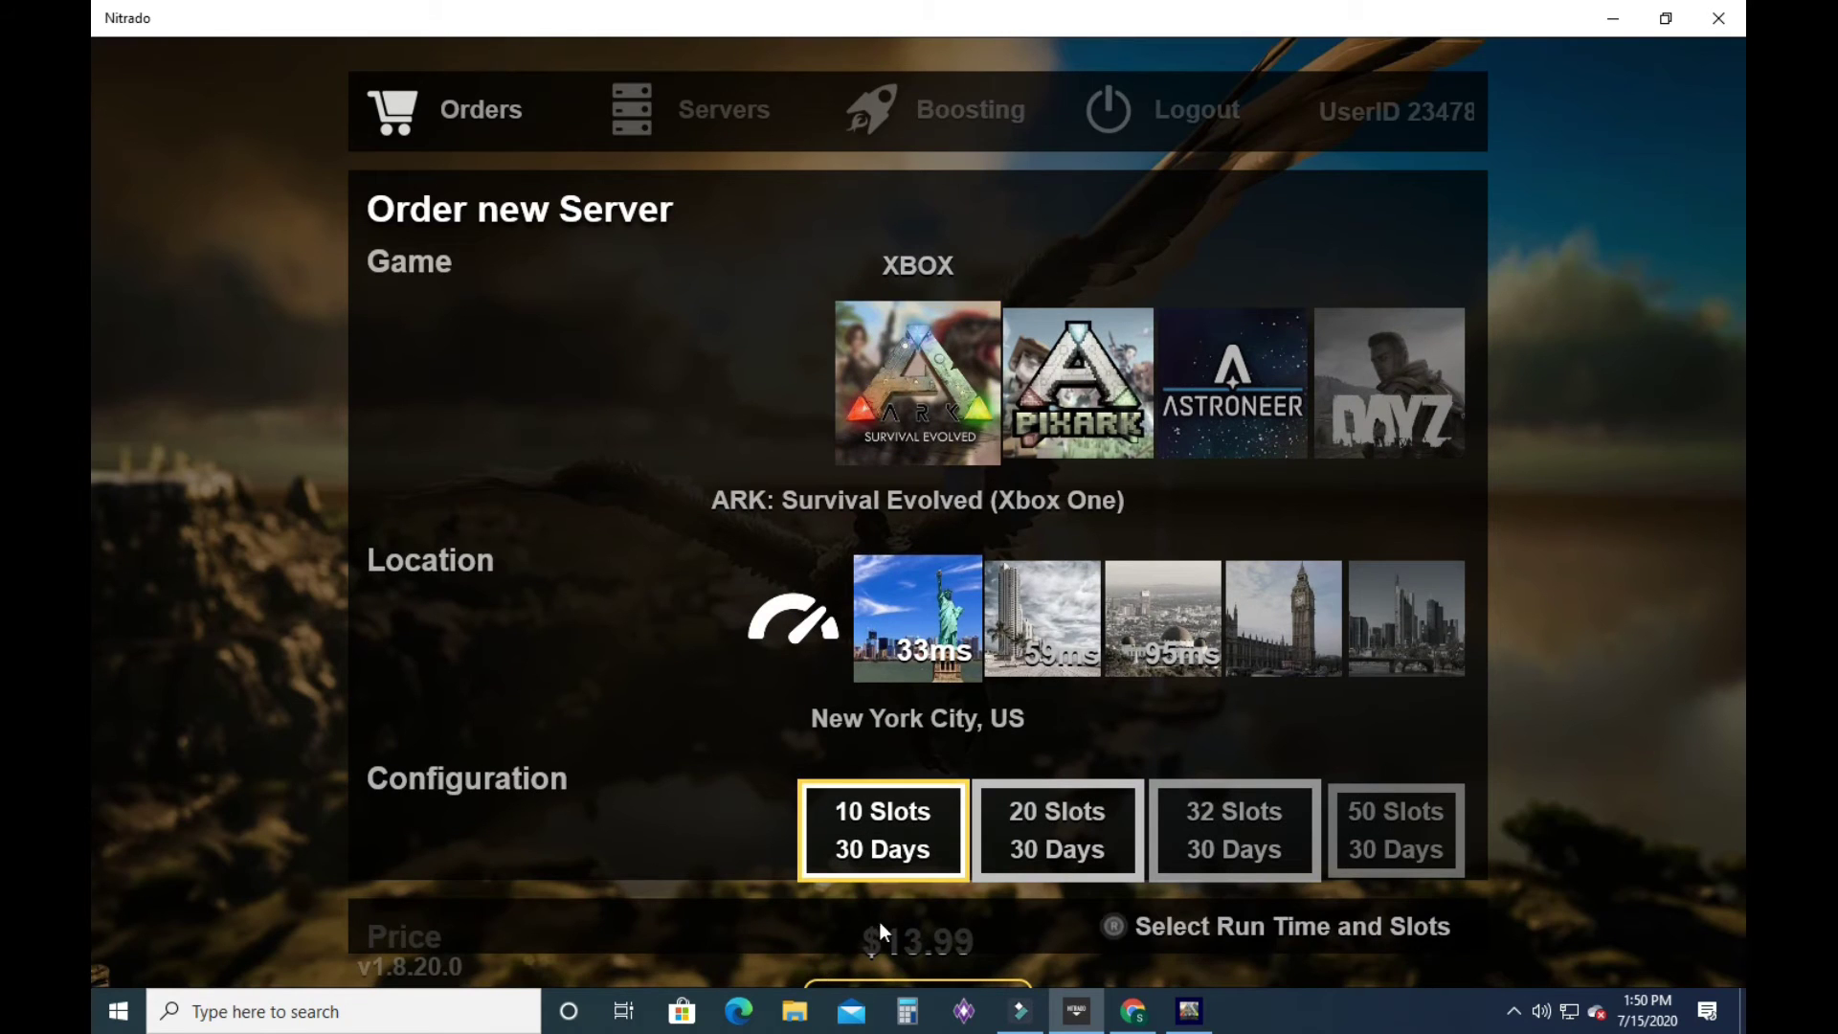
left_click(904, 844)
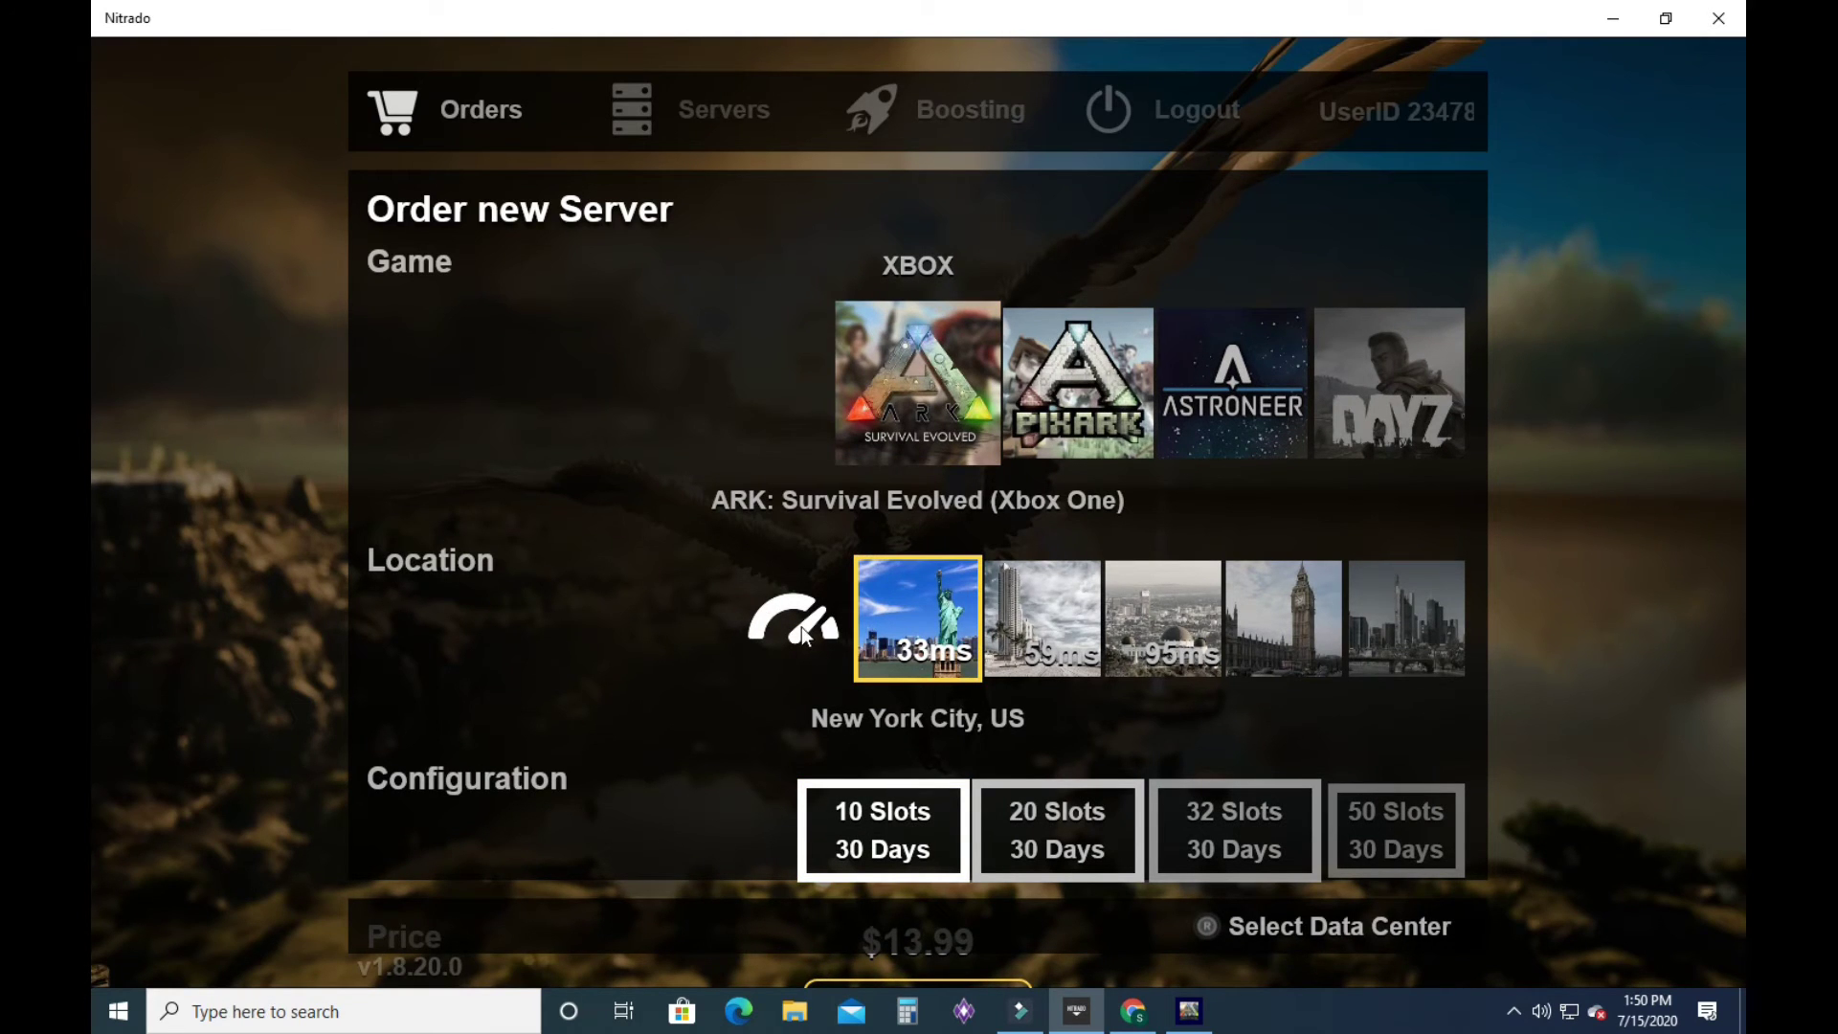
left_click_drag(1054, 635, 542, 609)
left_click(542, 611)
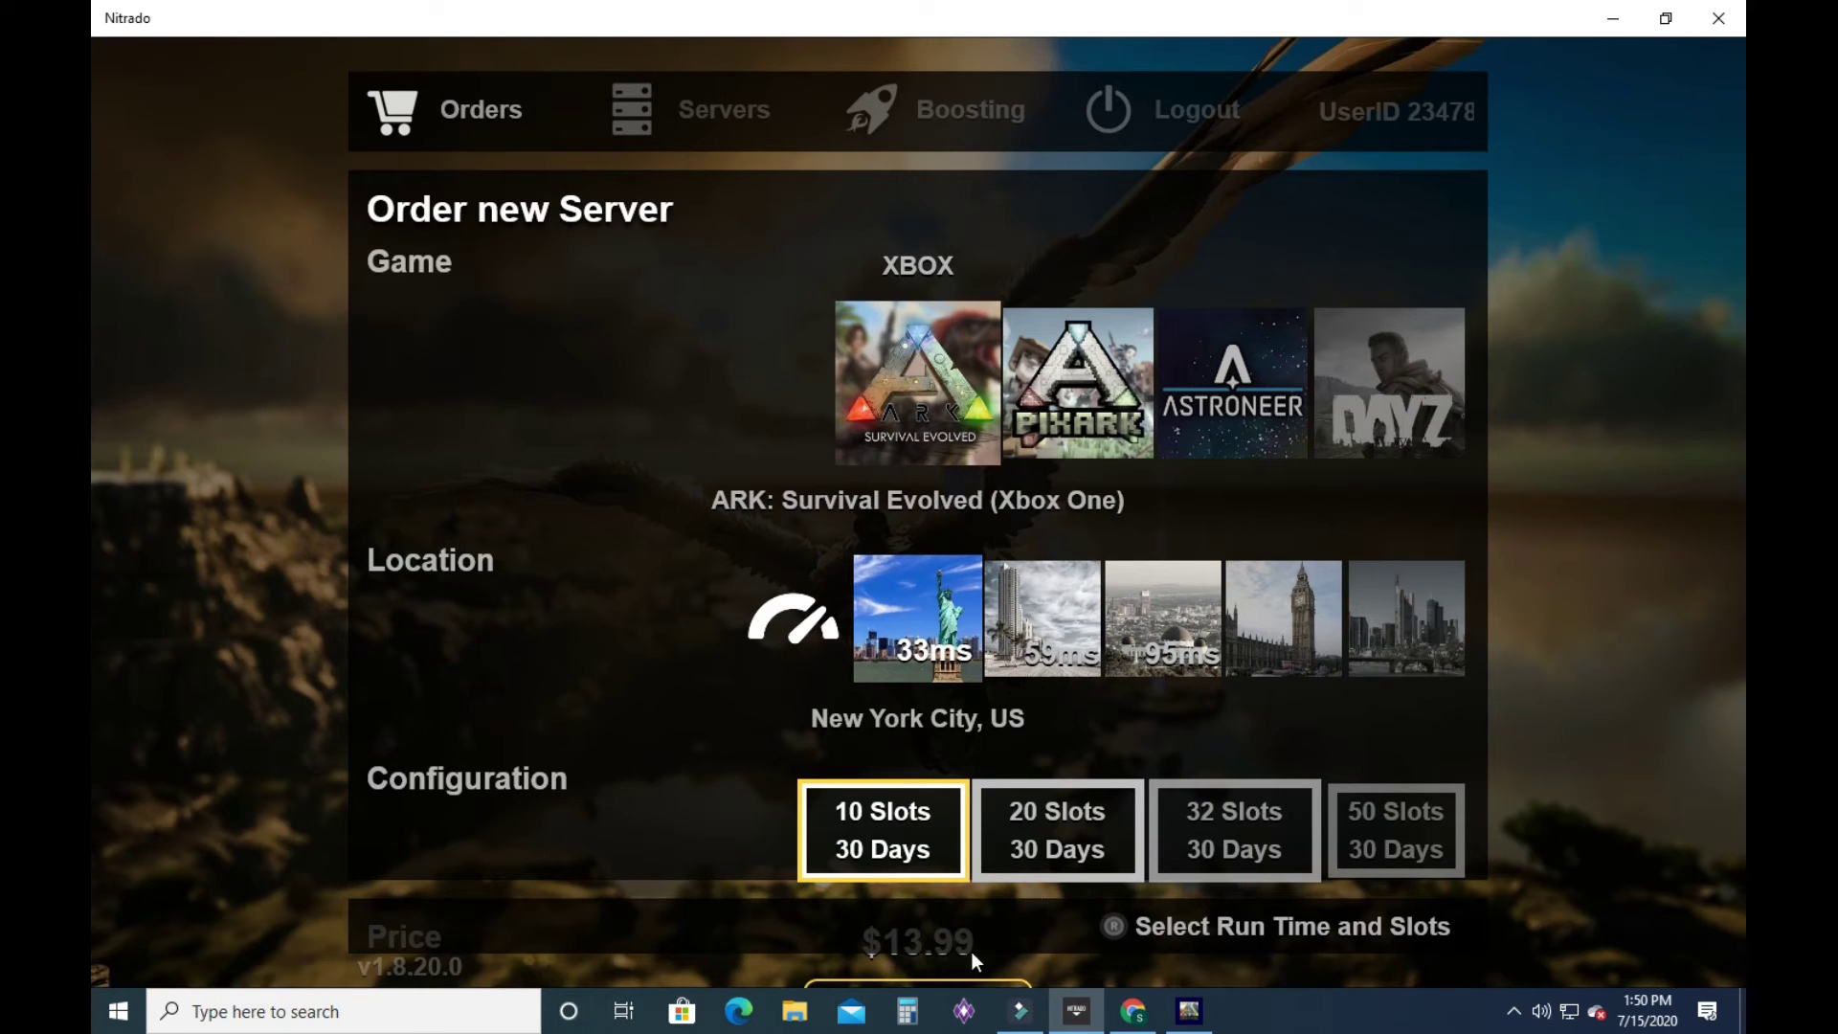
left_click(1361, 844)
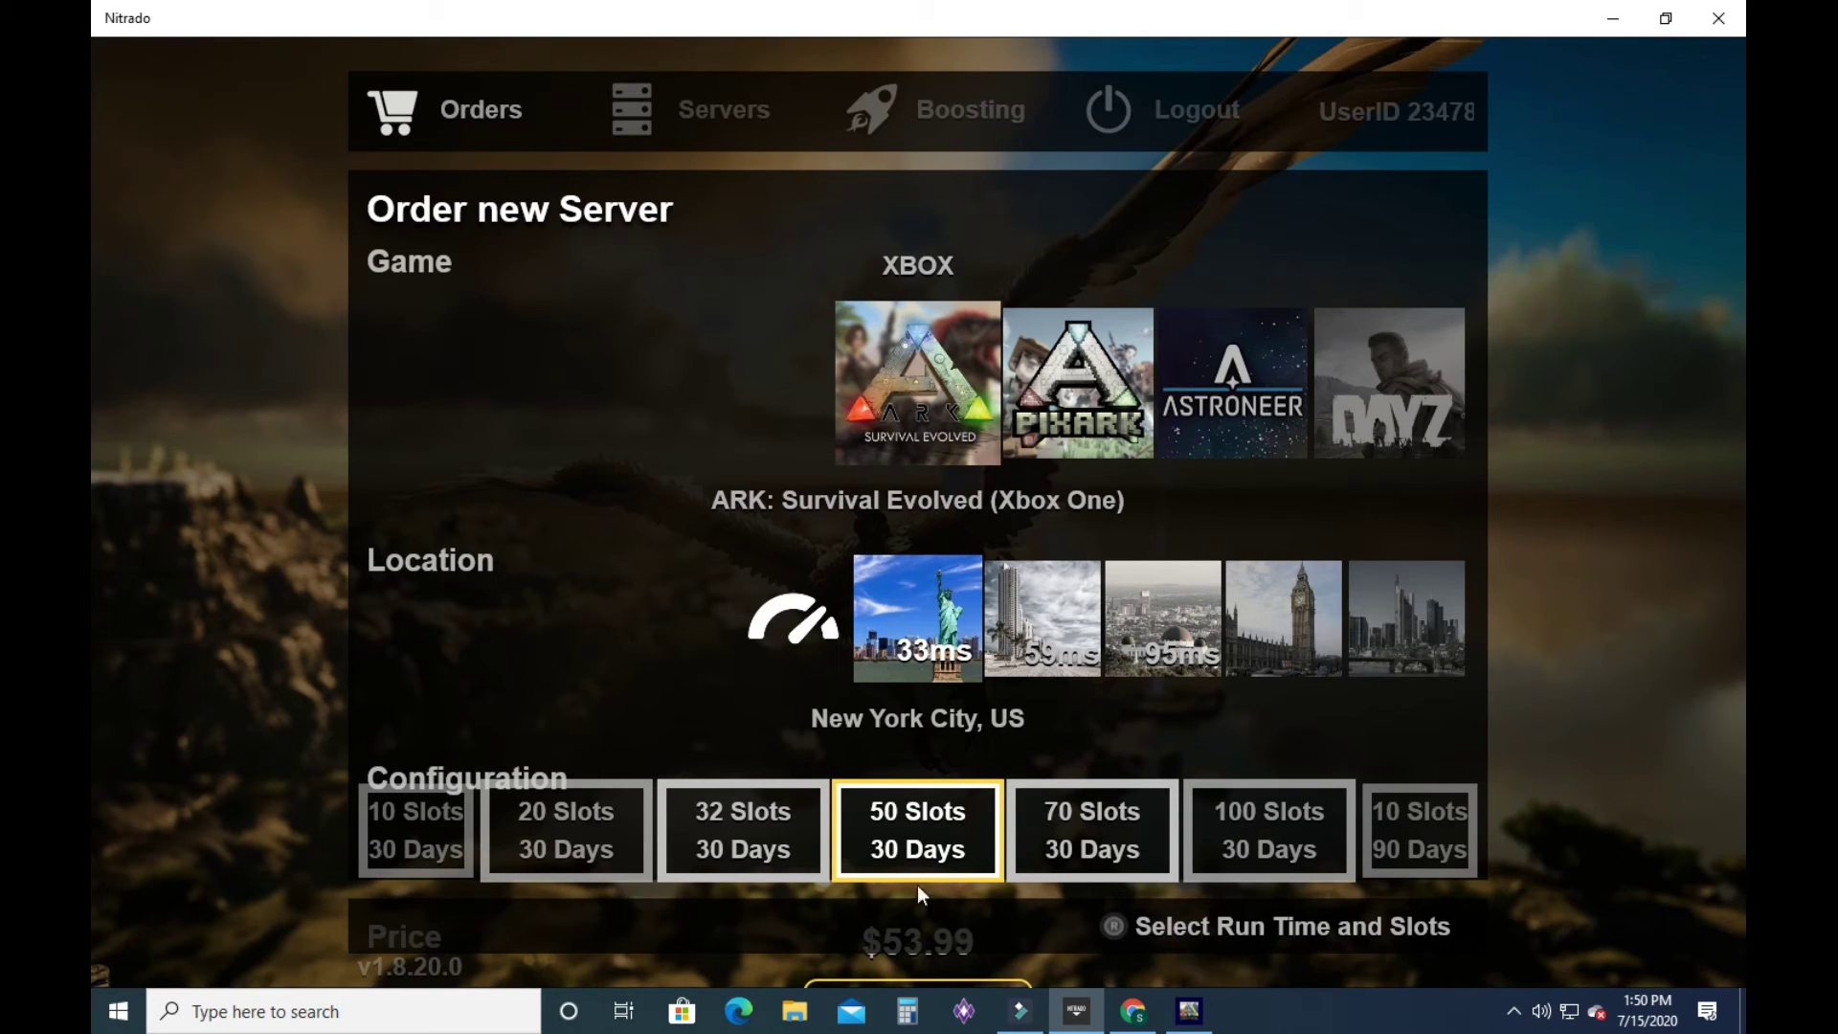
left_click(1418, 839)
left_click(1351, 849)
left_click(1351, 850)
left_click(1351, 849)
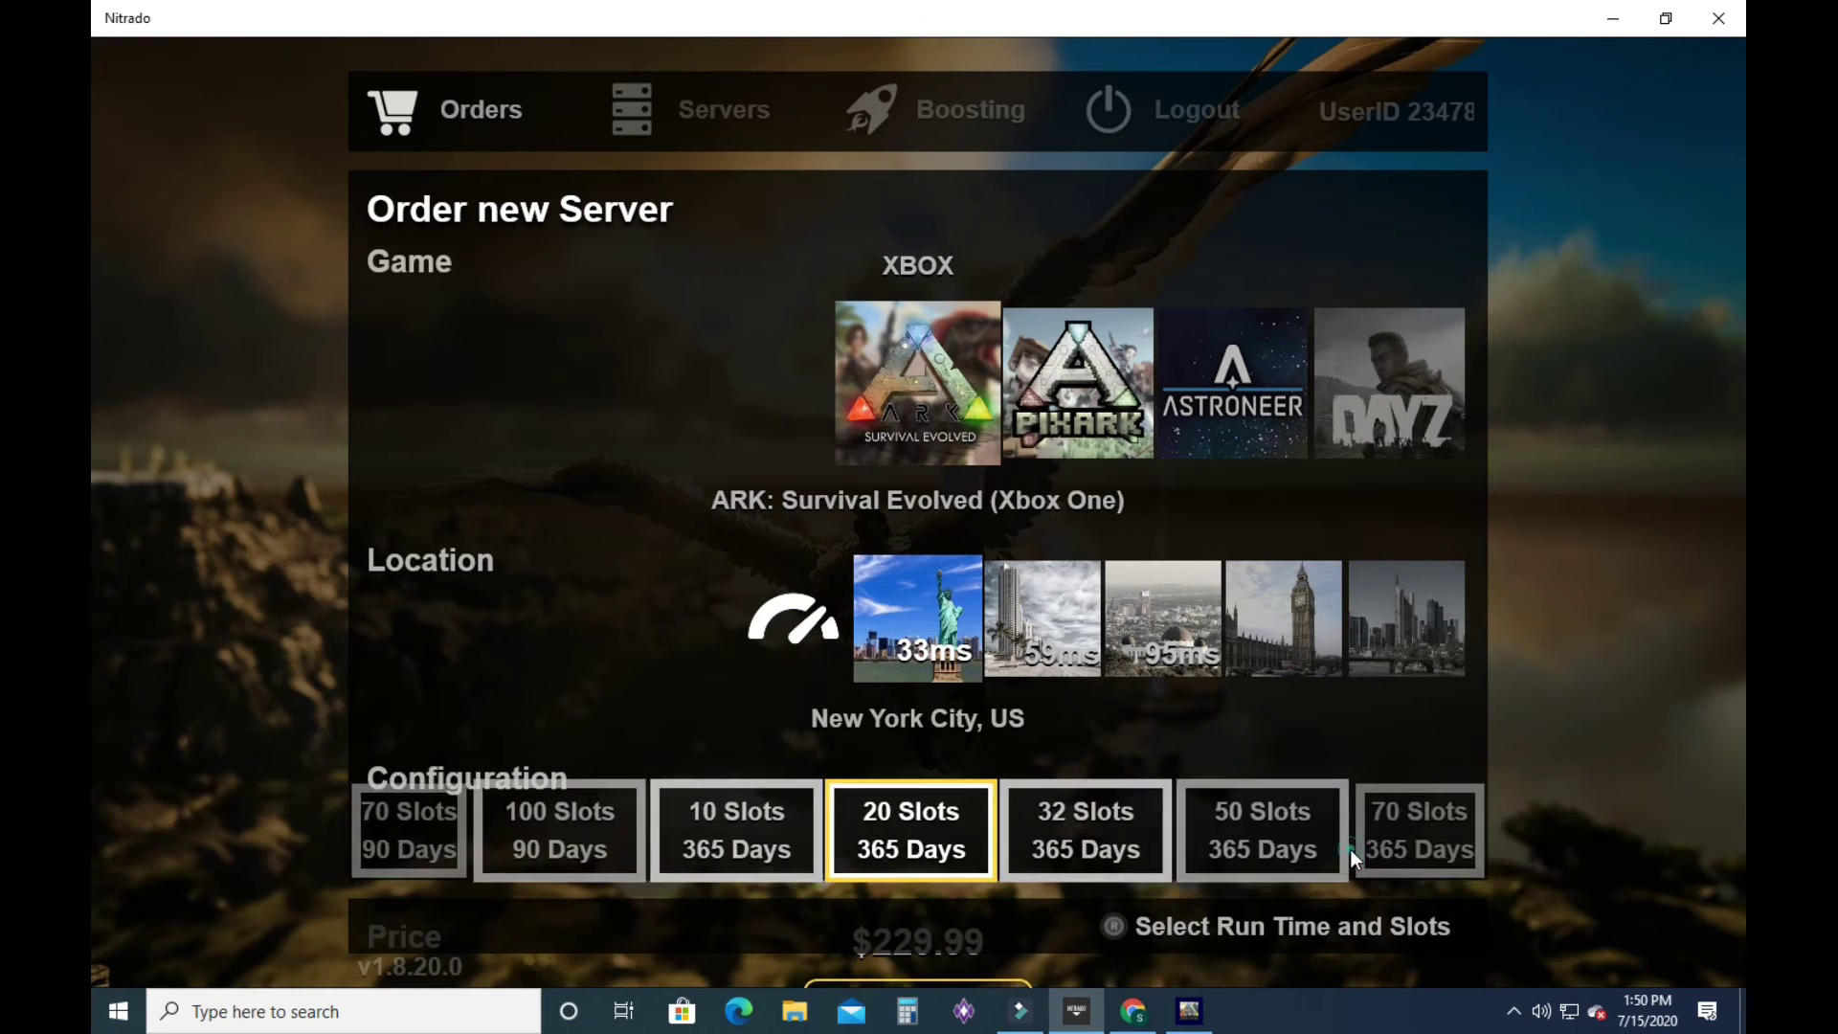
left_click(1350, 849)
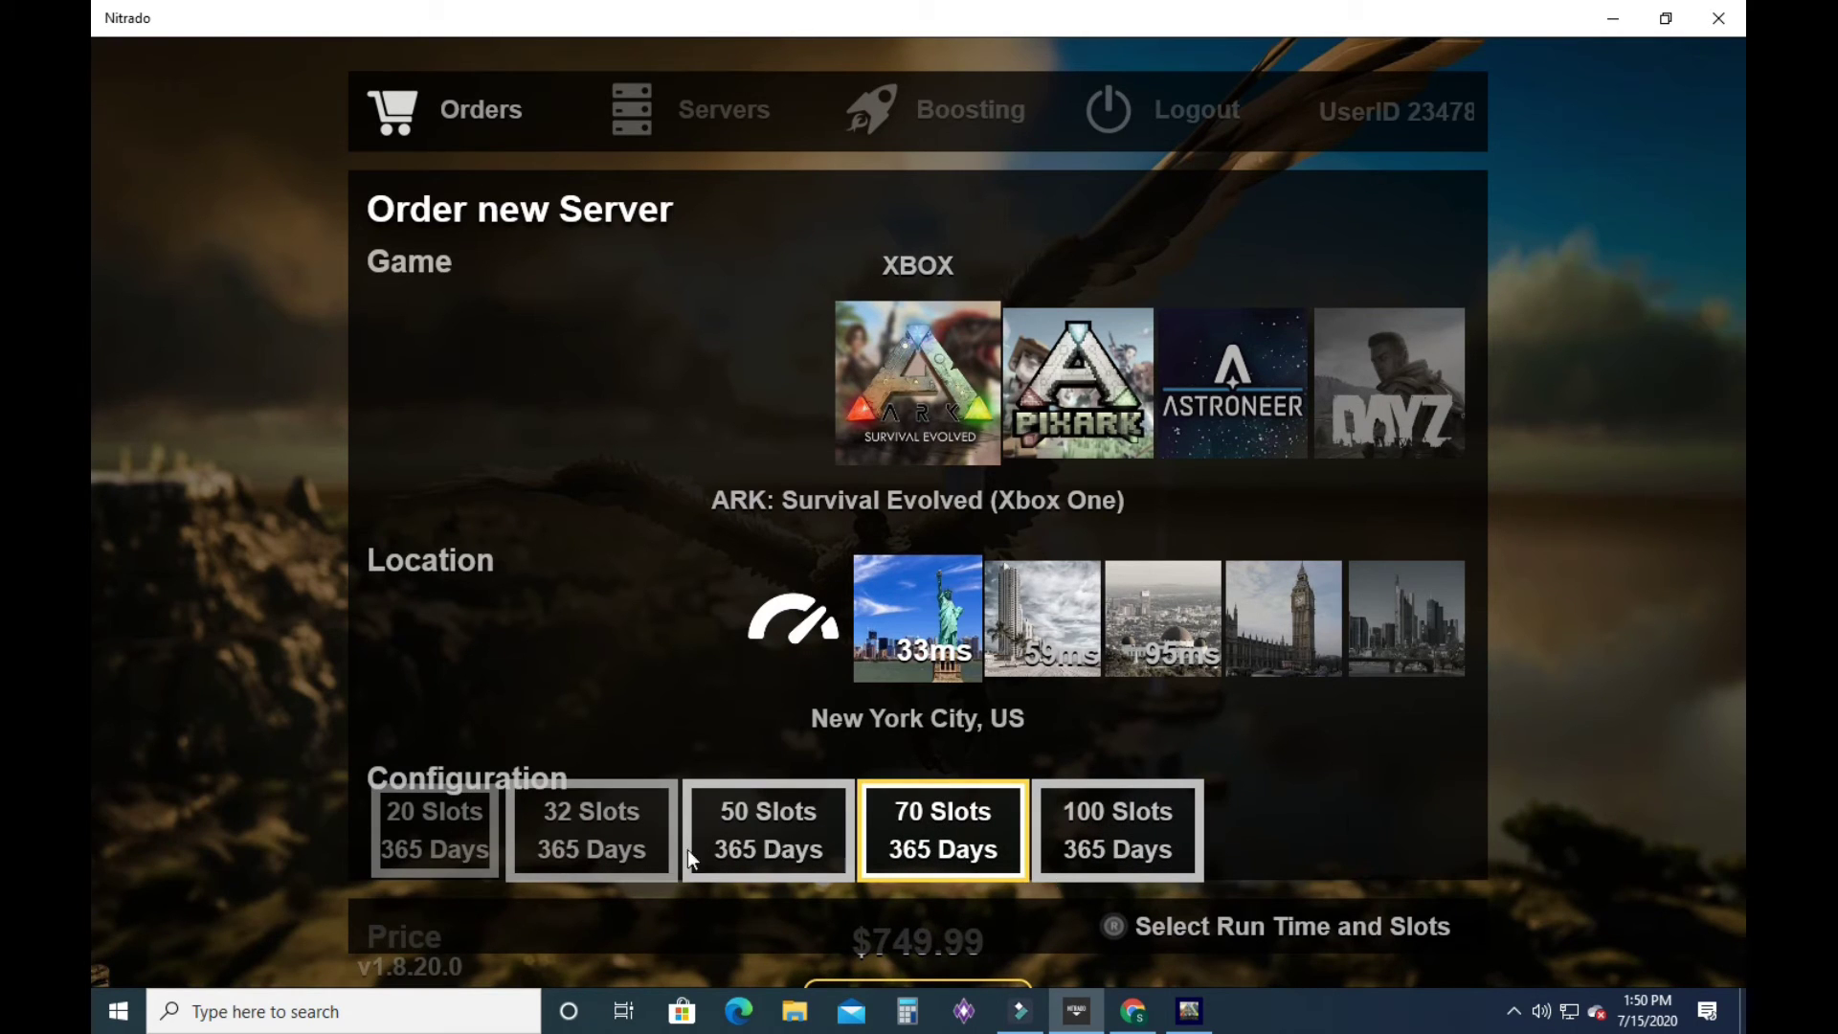
left_click(538, 834)
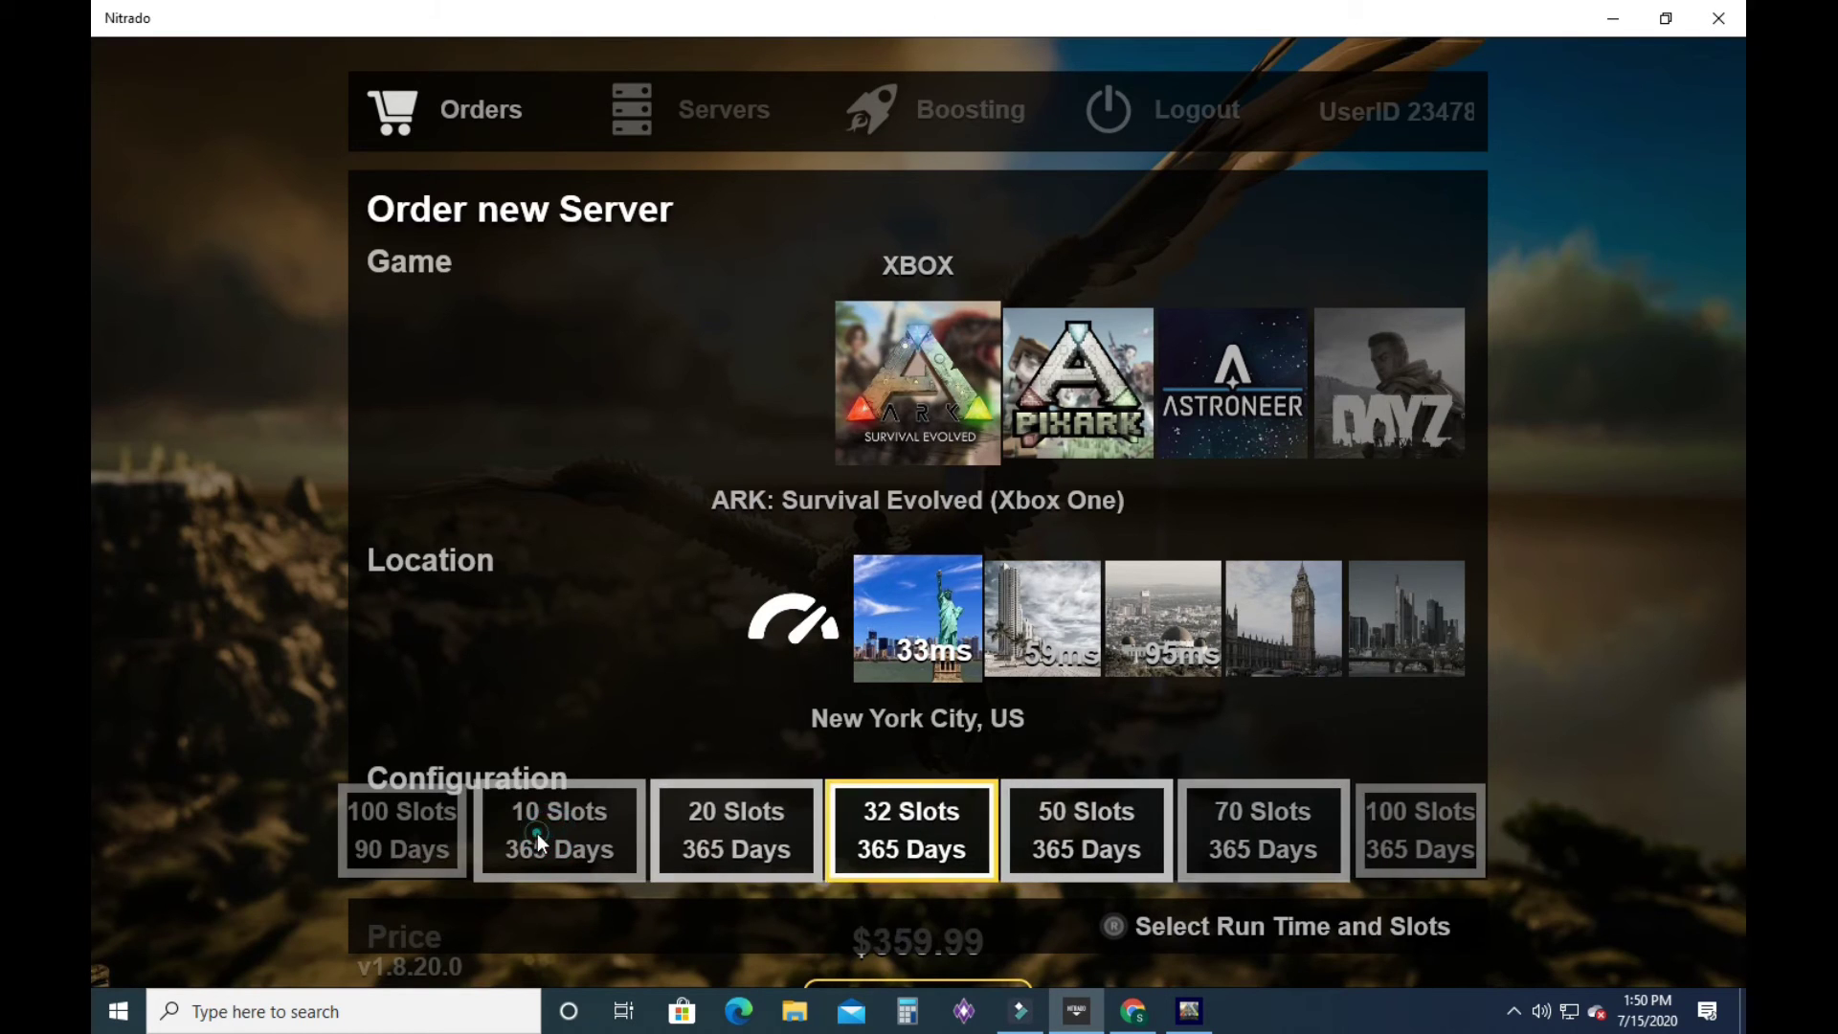
left_click(538, 833)
left_click(537, 833)
left_click(537, 833)
left_click(537, 833)
left_click(537, 833)
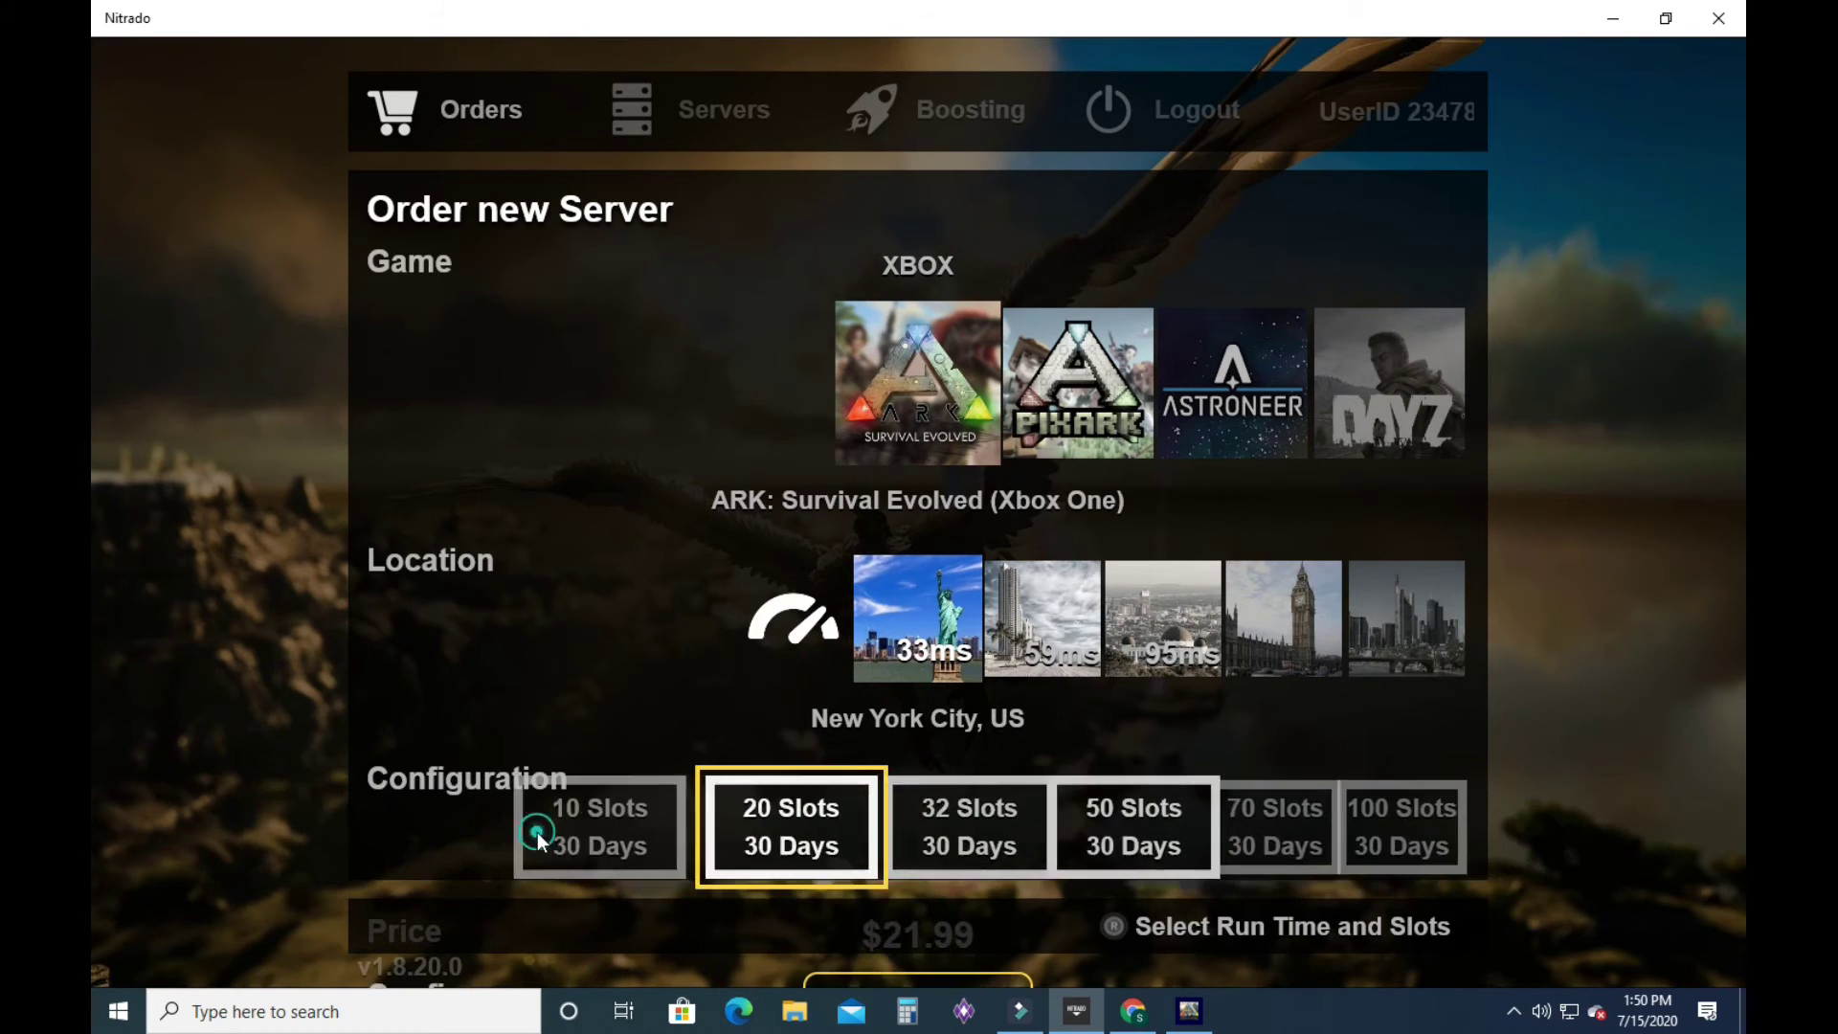
left_click(538, 833)
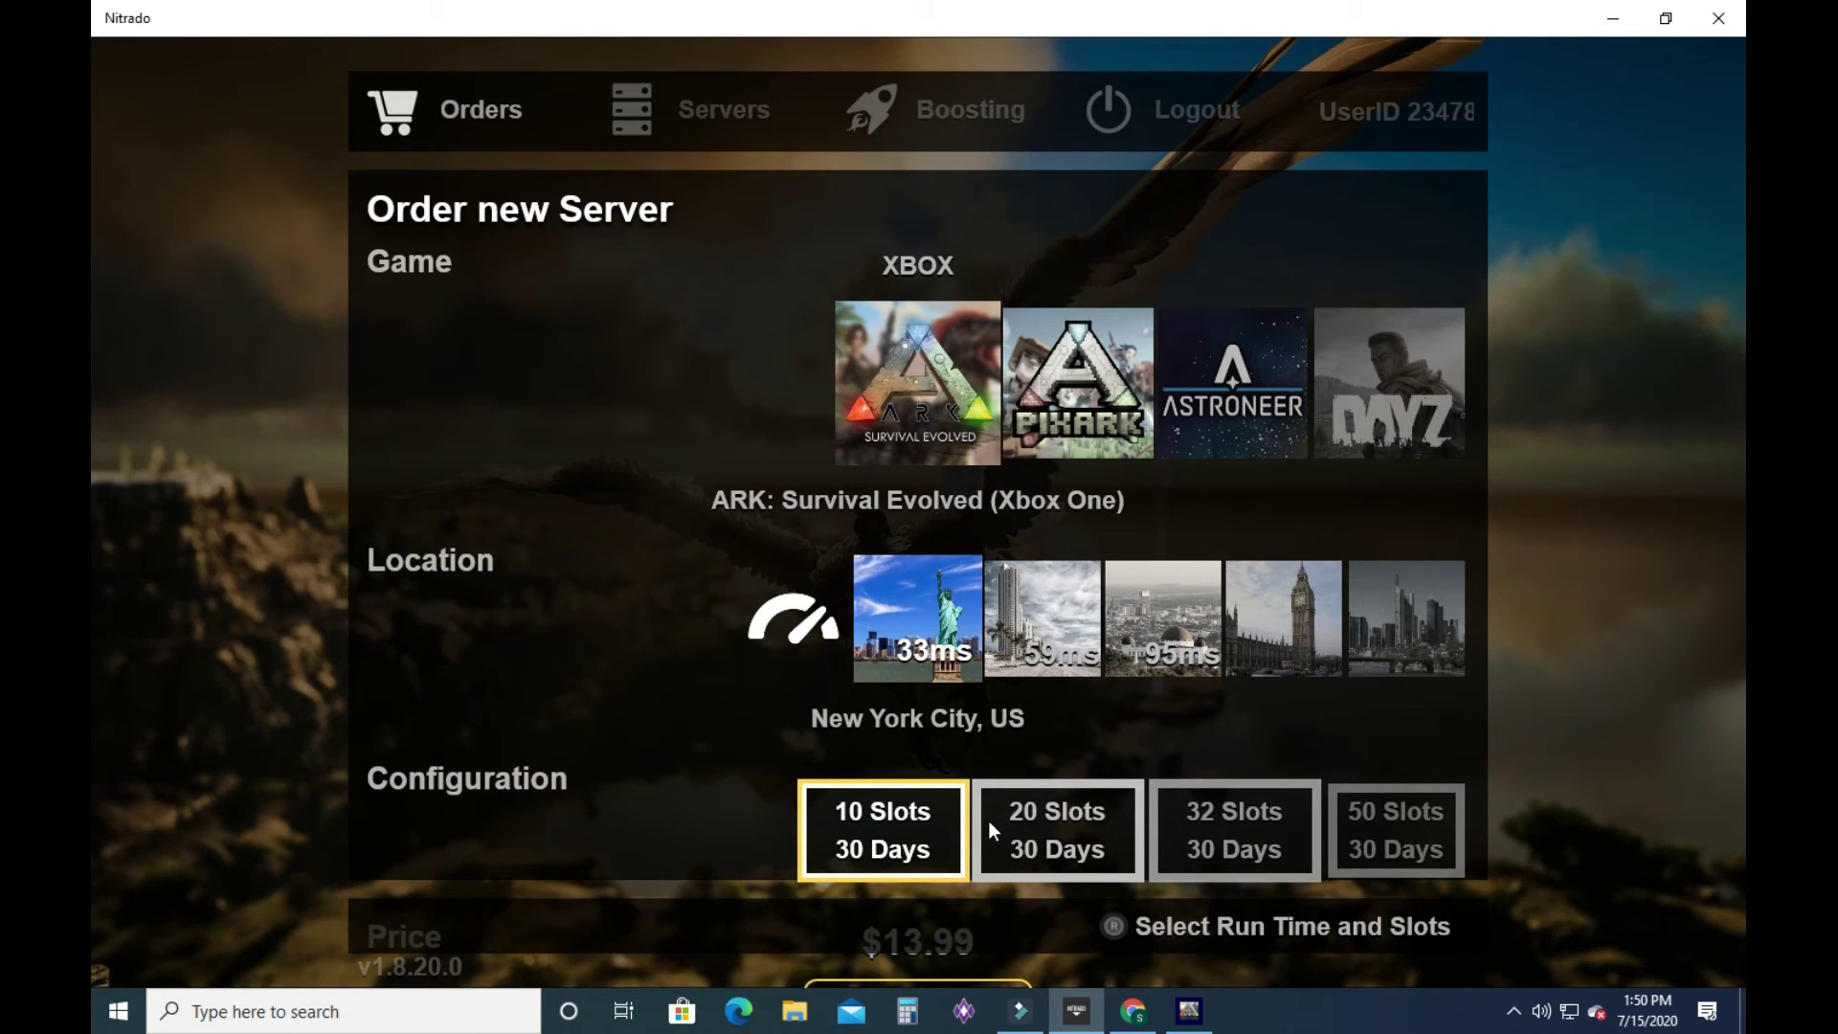
left_click(992, 587)
mouse_move(956, 977)
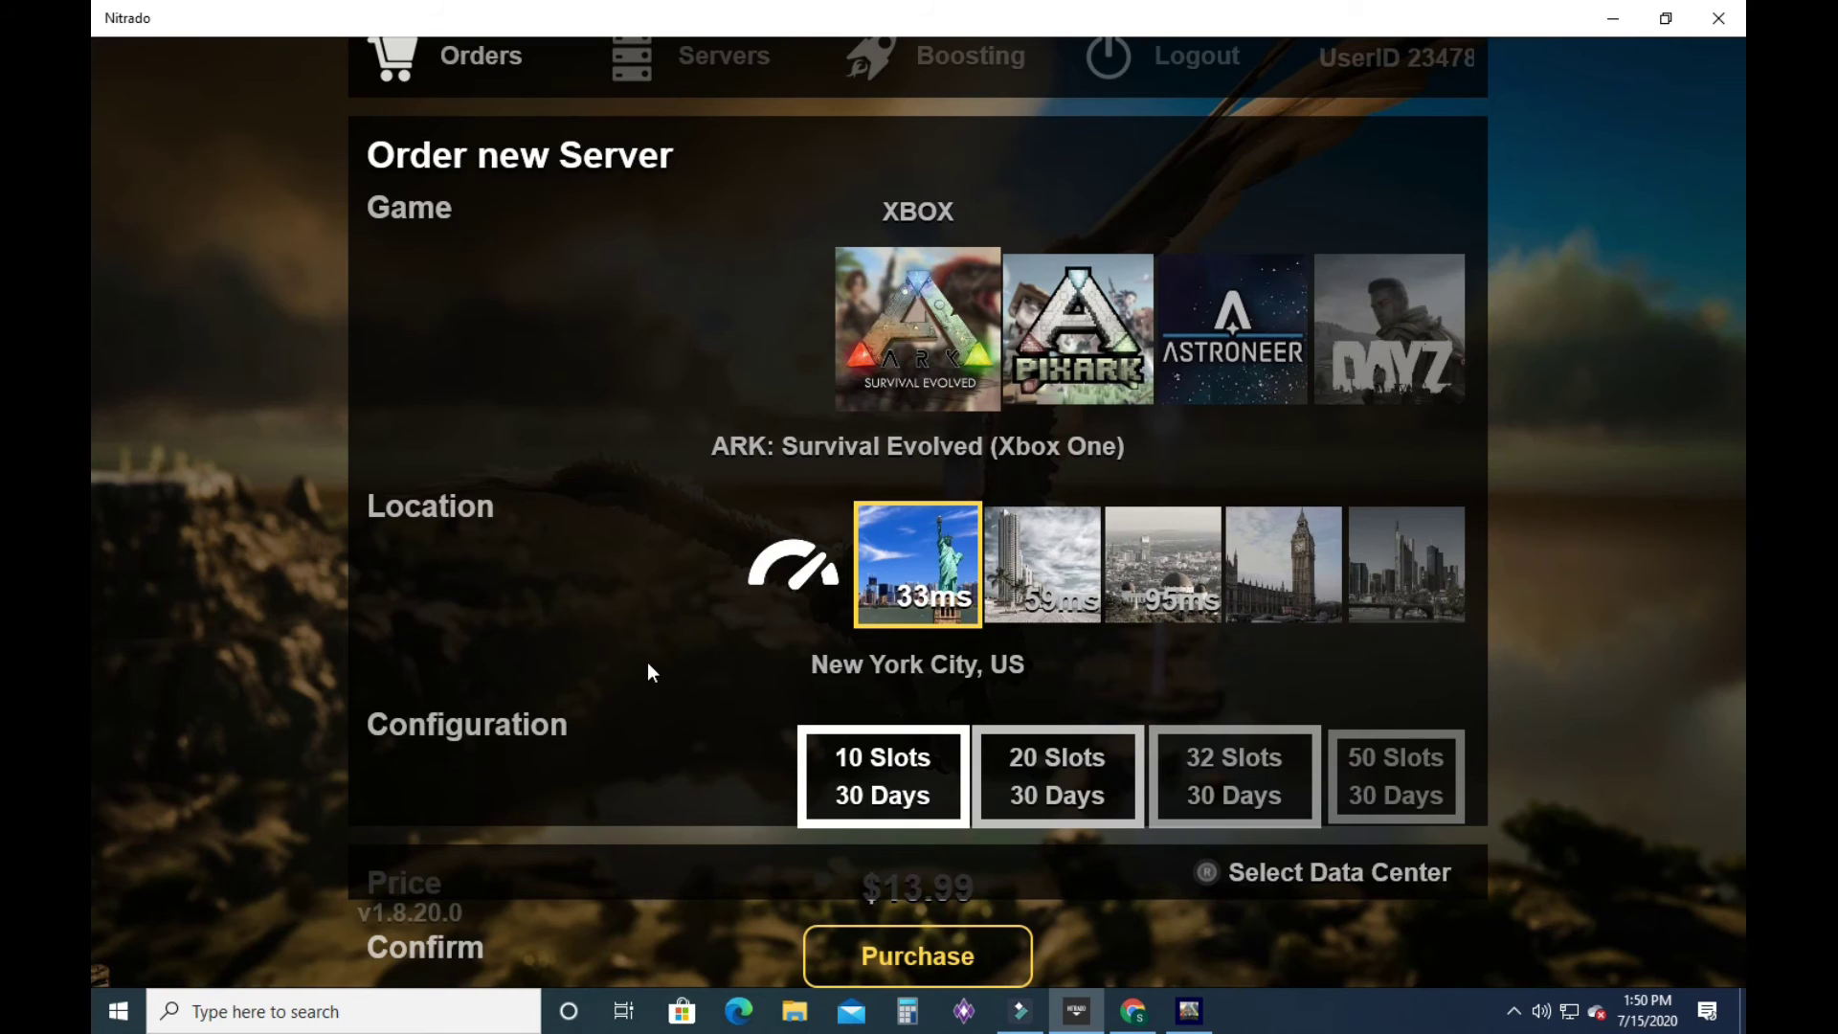
key("Down")
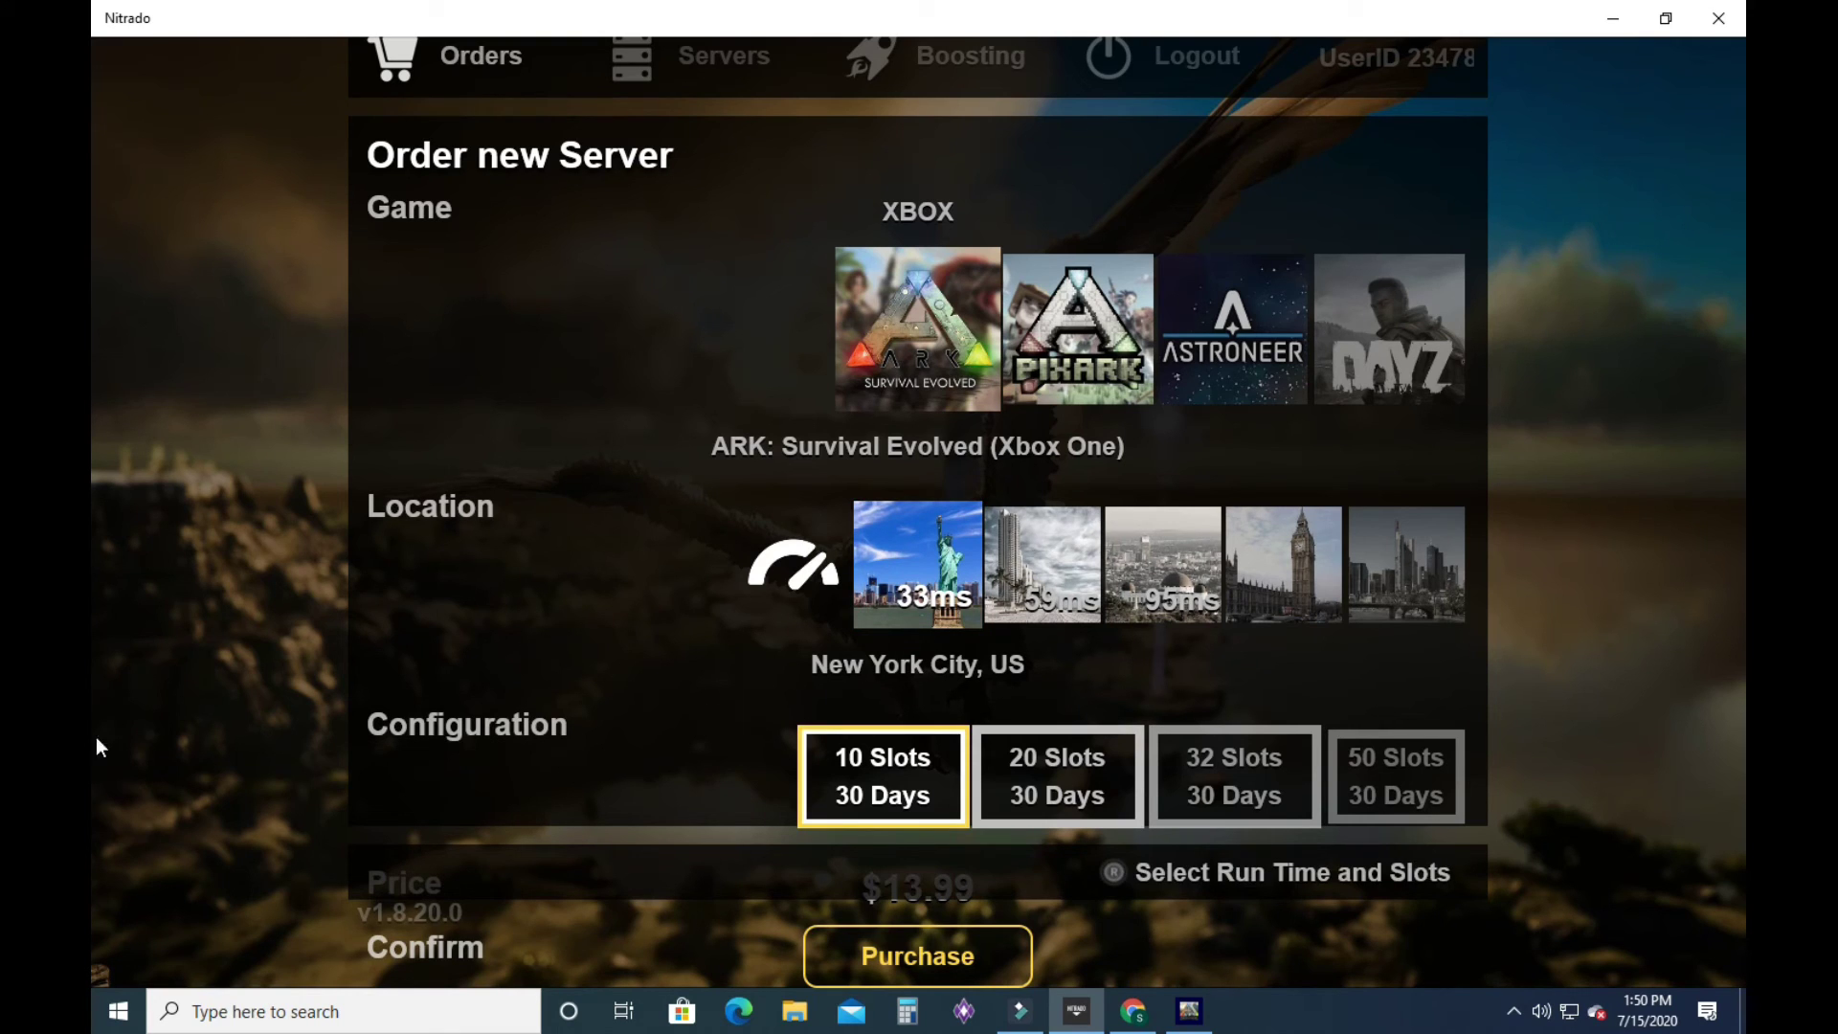
key("Up")
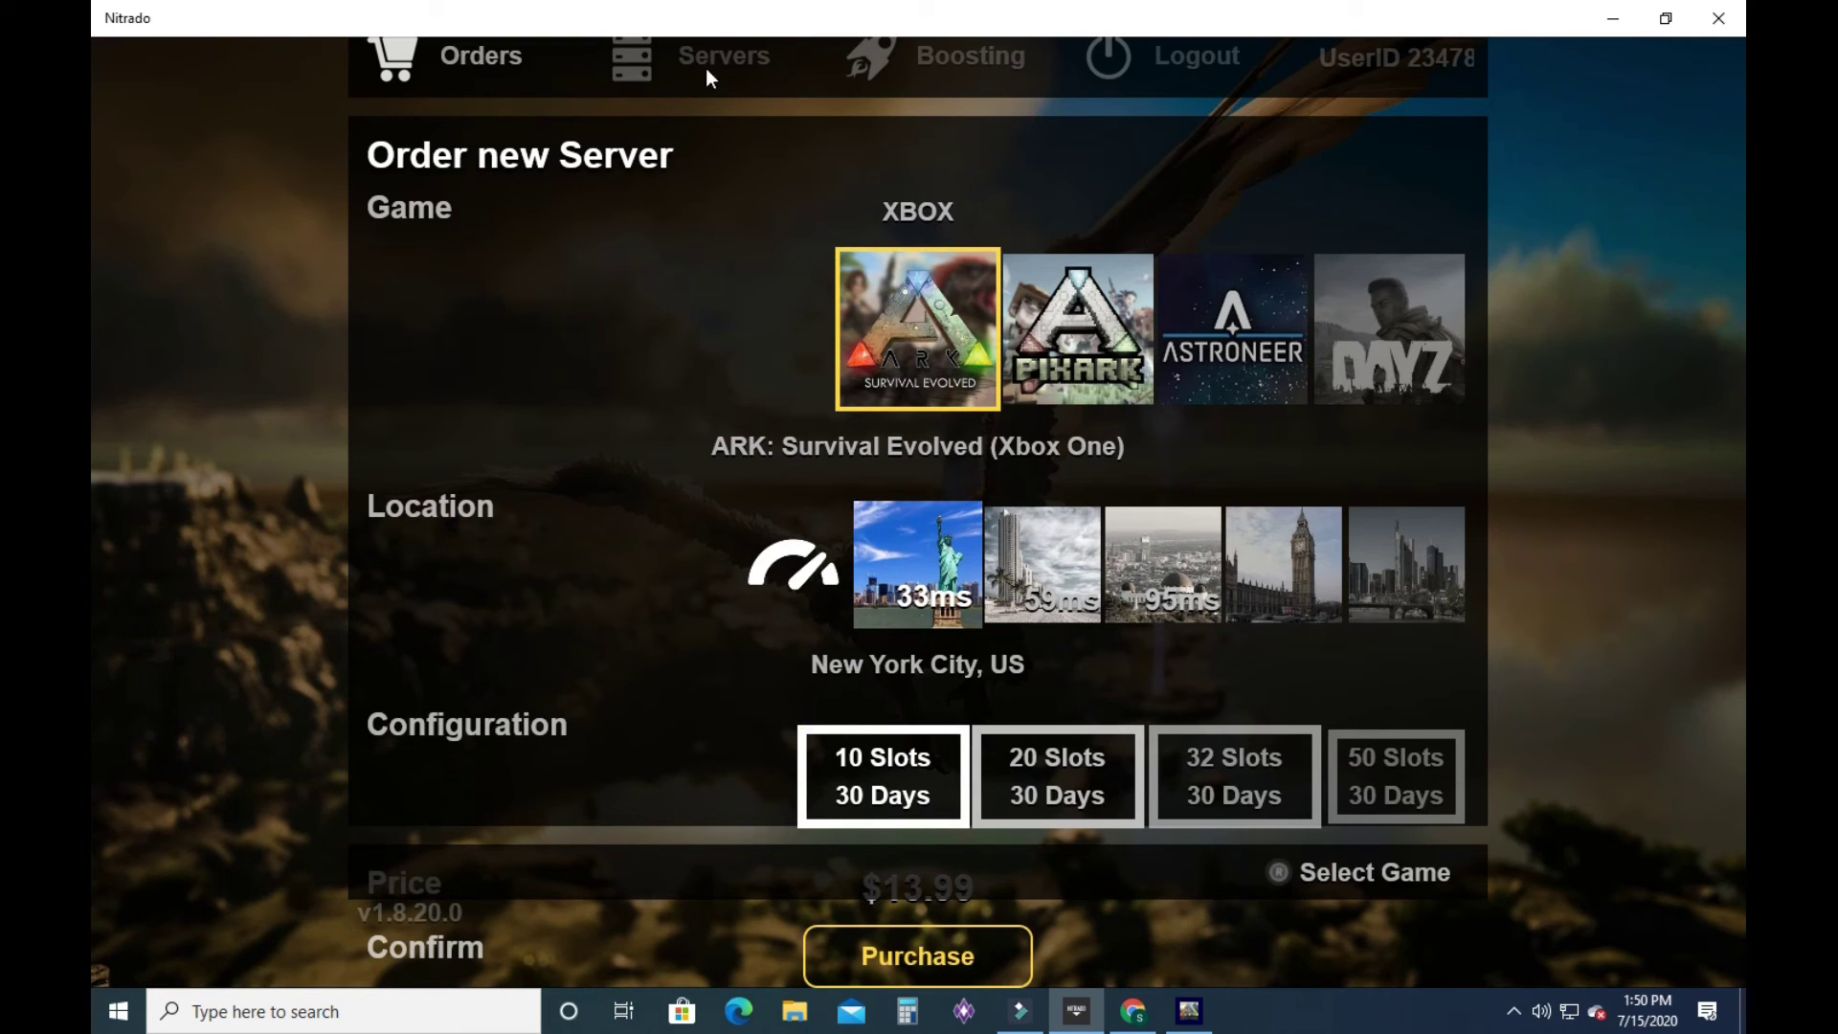
Open the Servers list and check the first server's extension and upgrade prices, cancelling both.
left_click(673, 62)
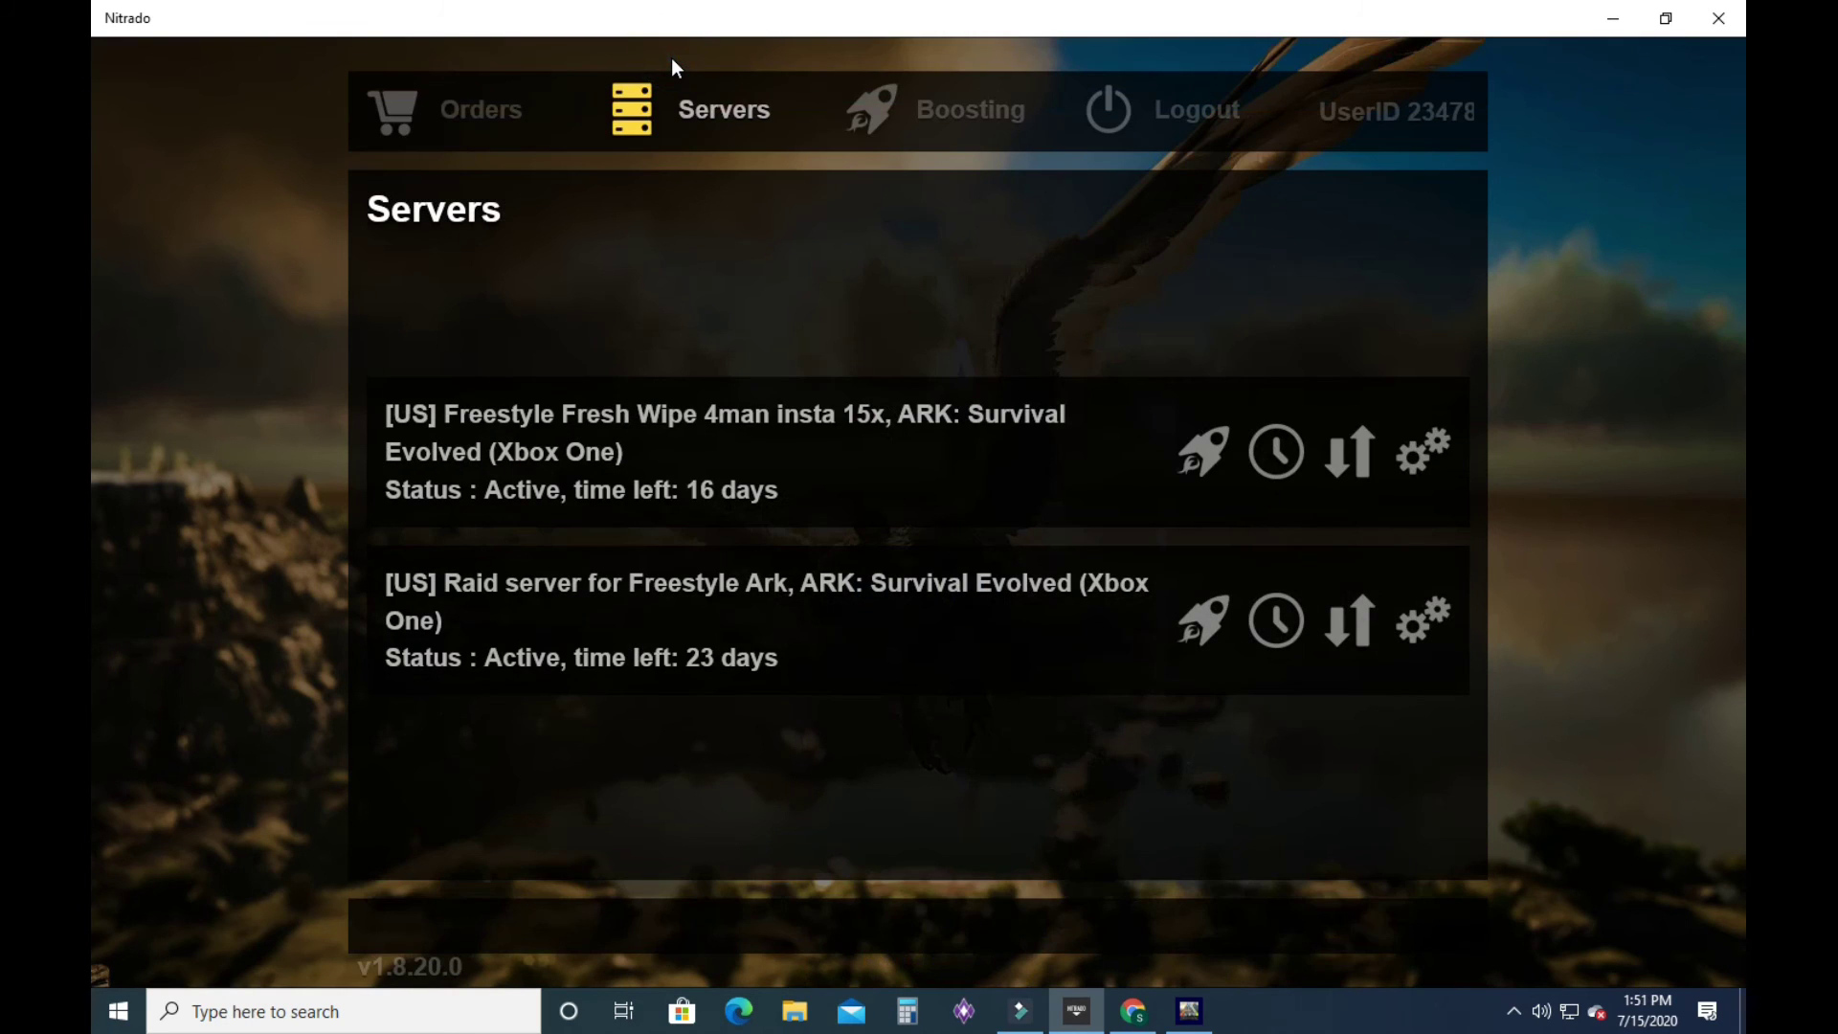
key("Down")
key("Left")
key("Left")
key("Left")
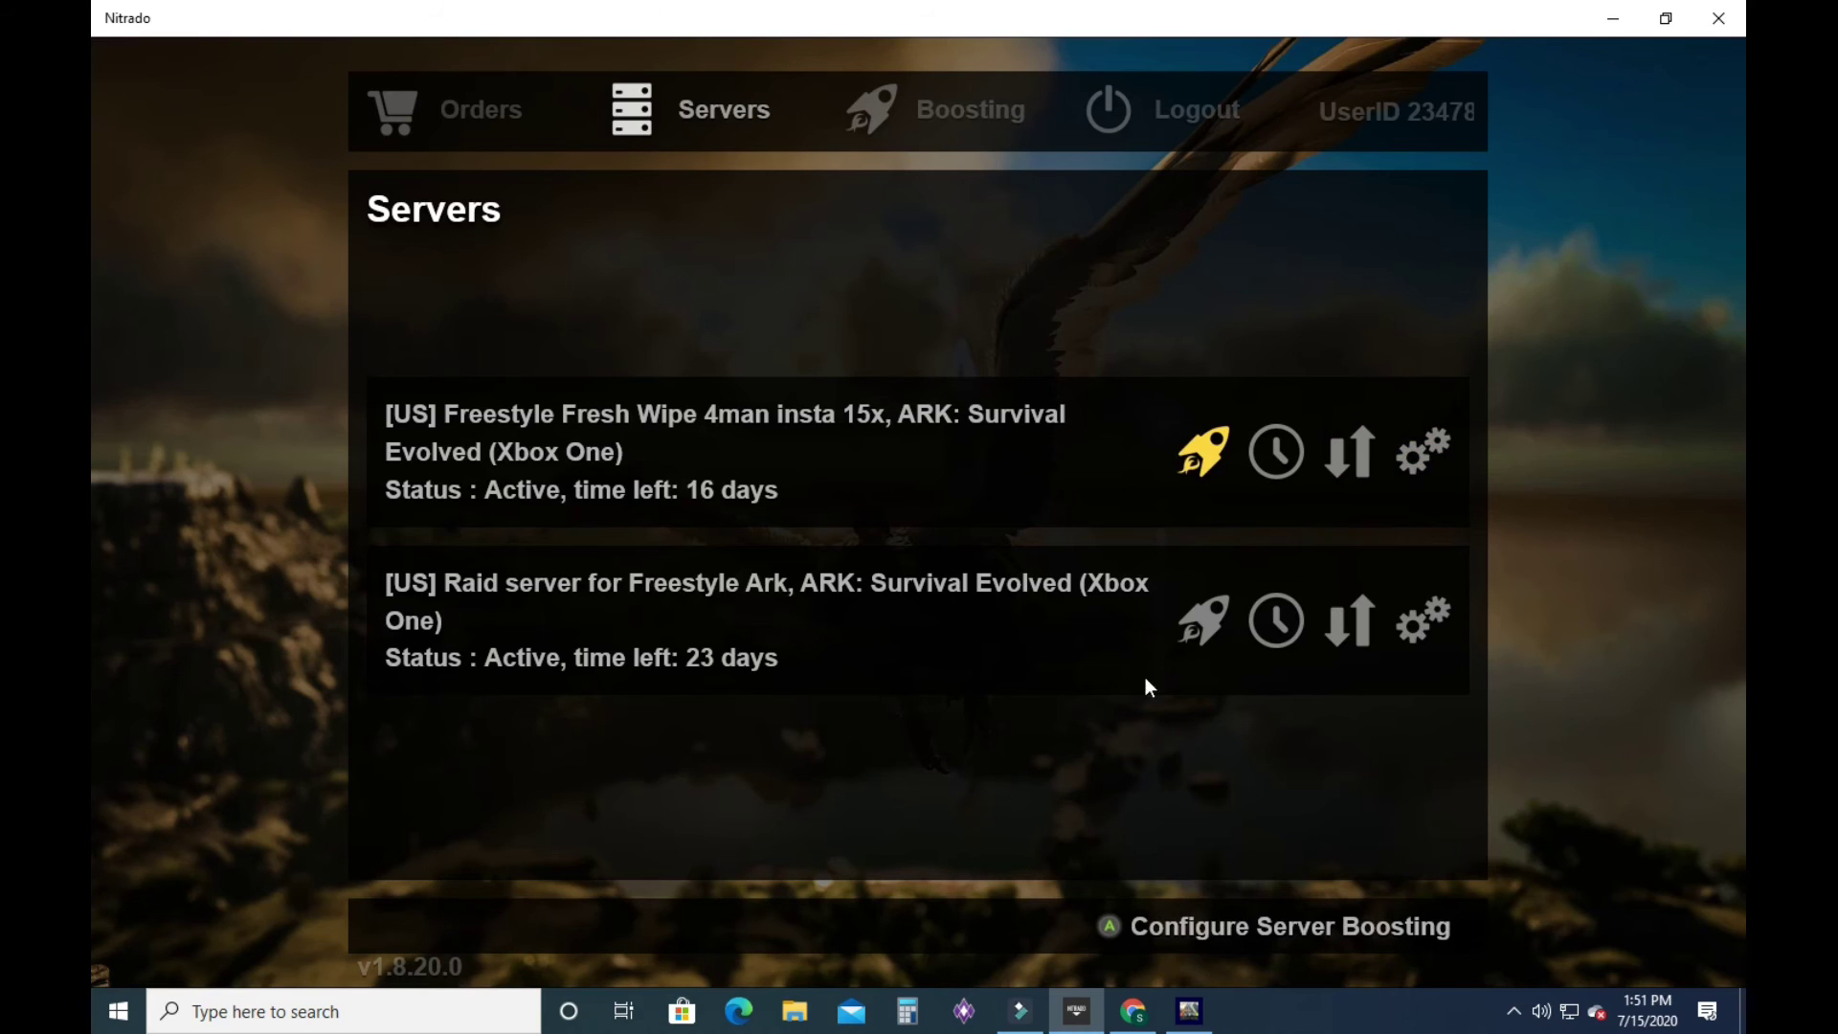
left_click(1279, 470)
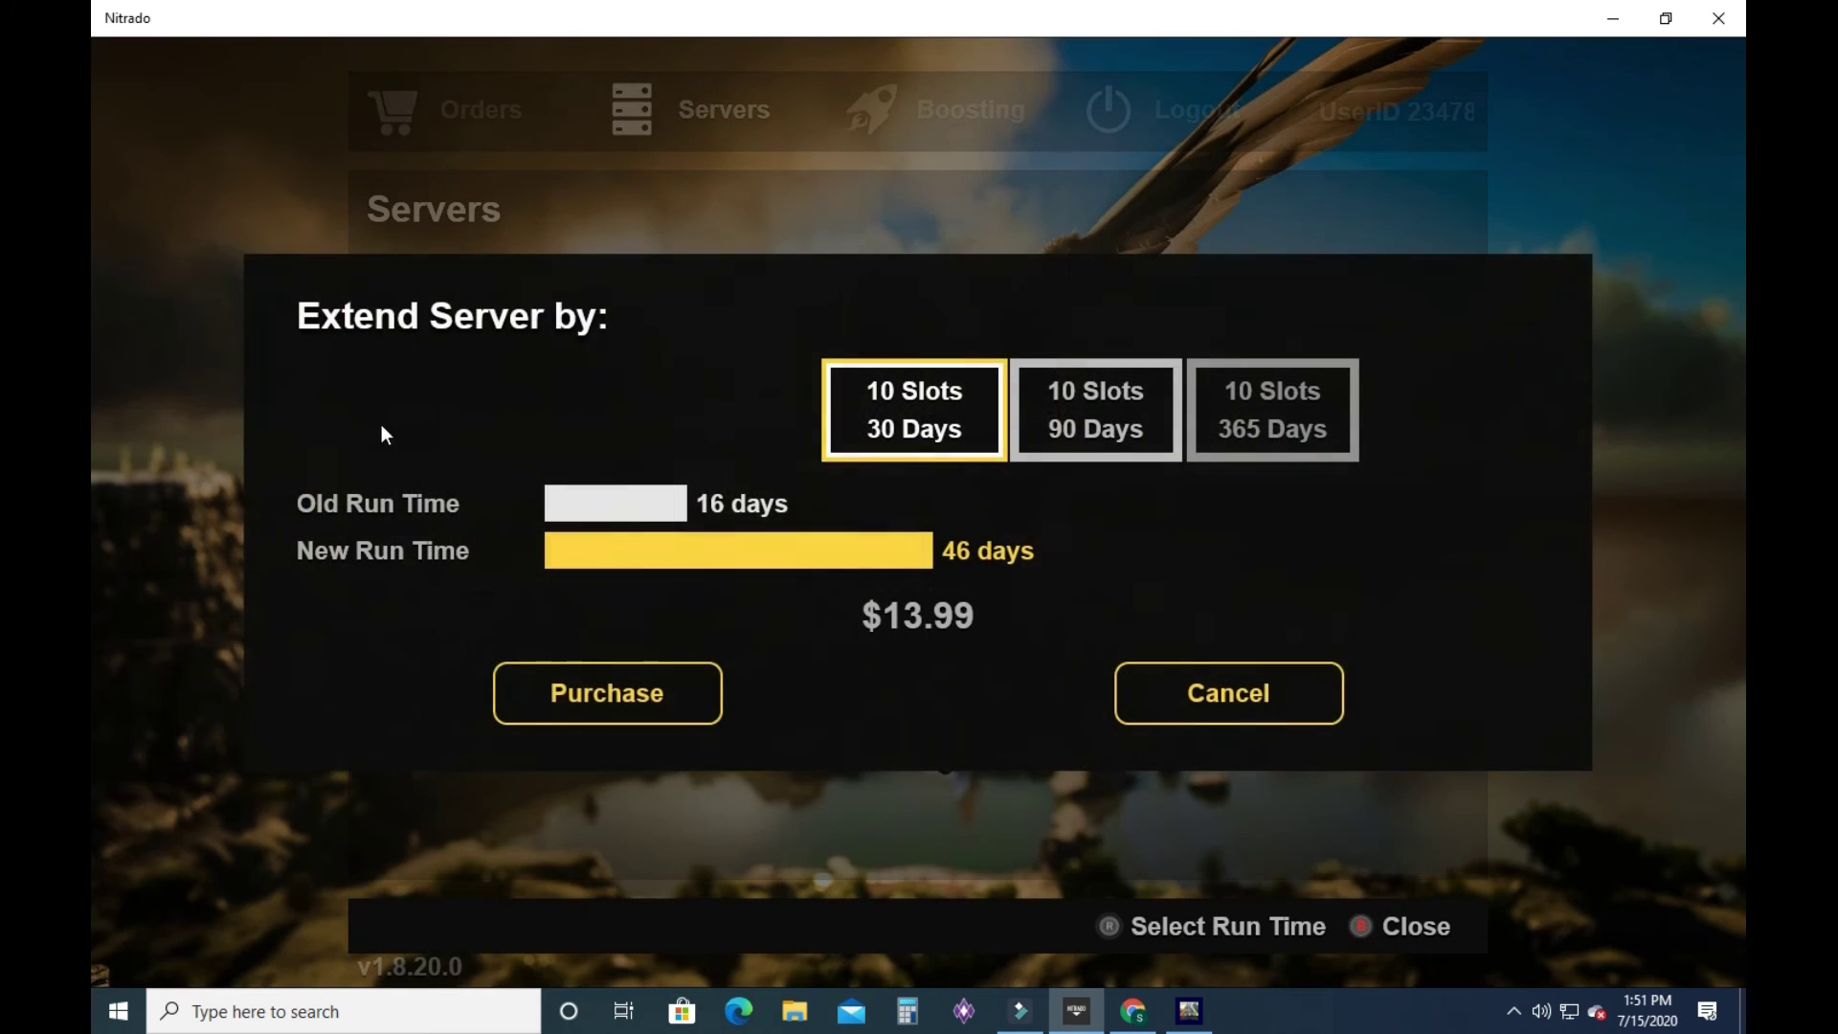
left_click(1289, 675)
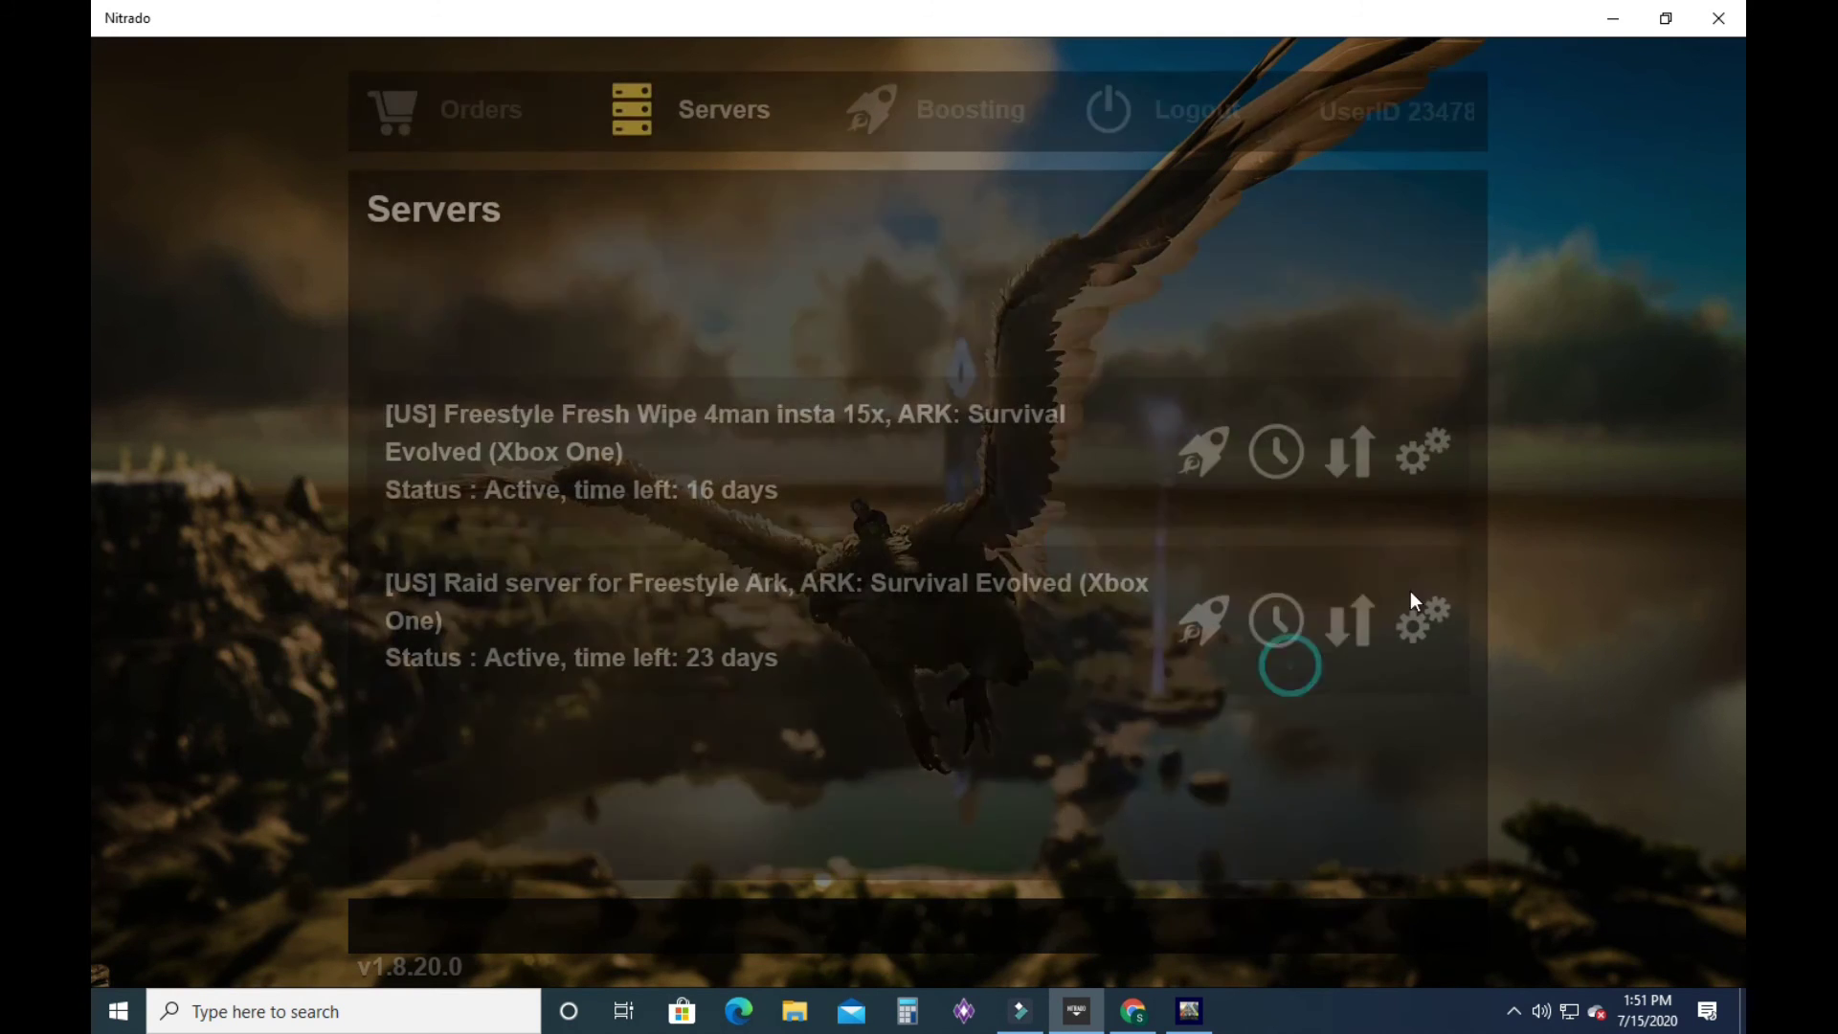
left_click(1337, 472)
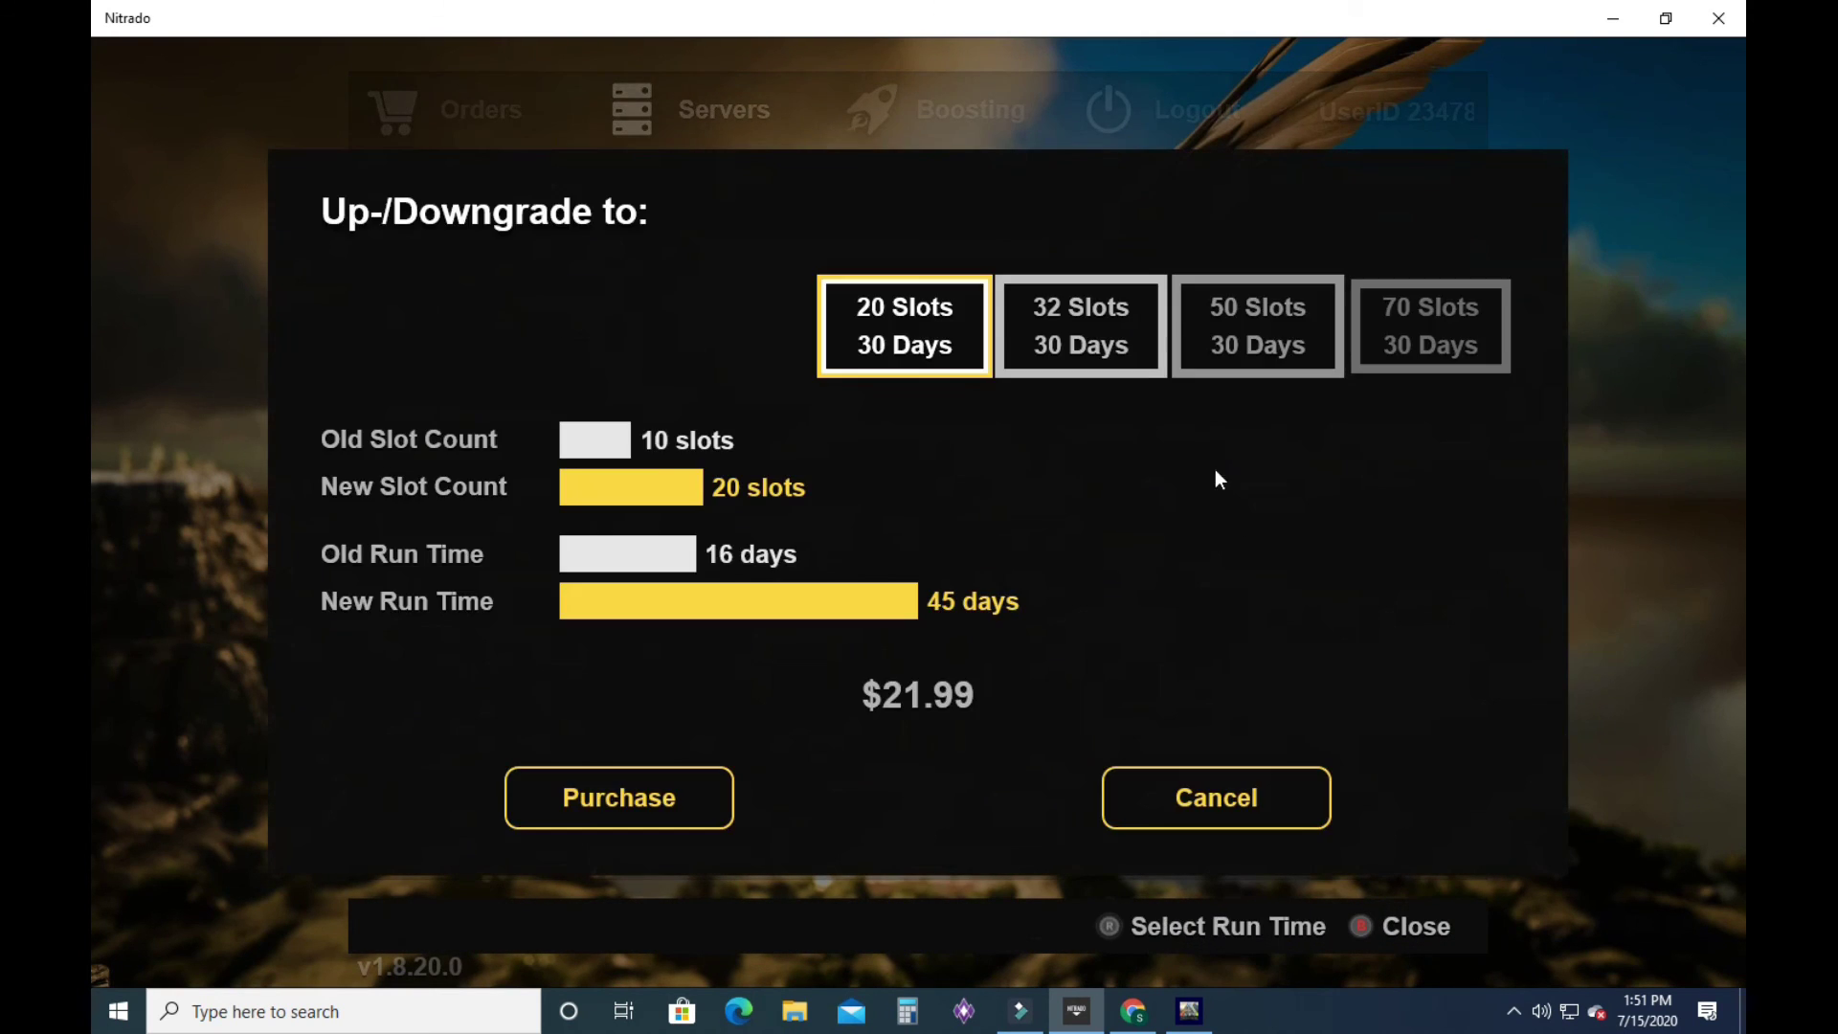
left_click(1235, 803)
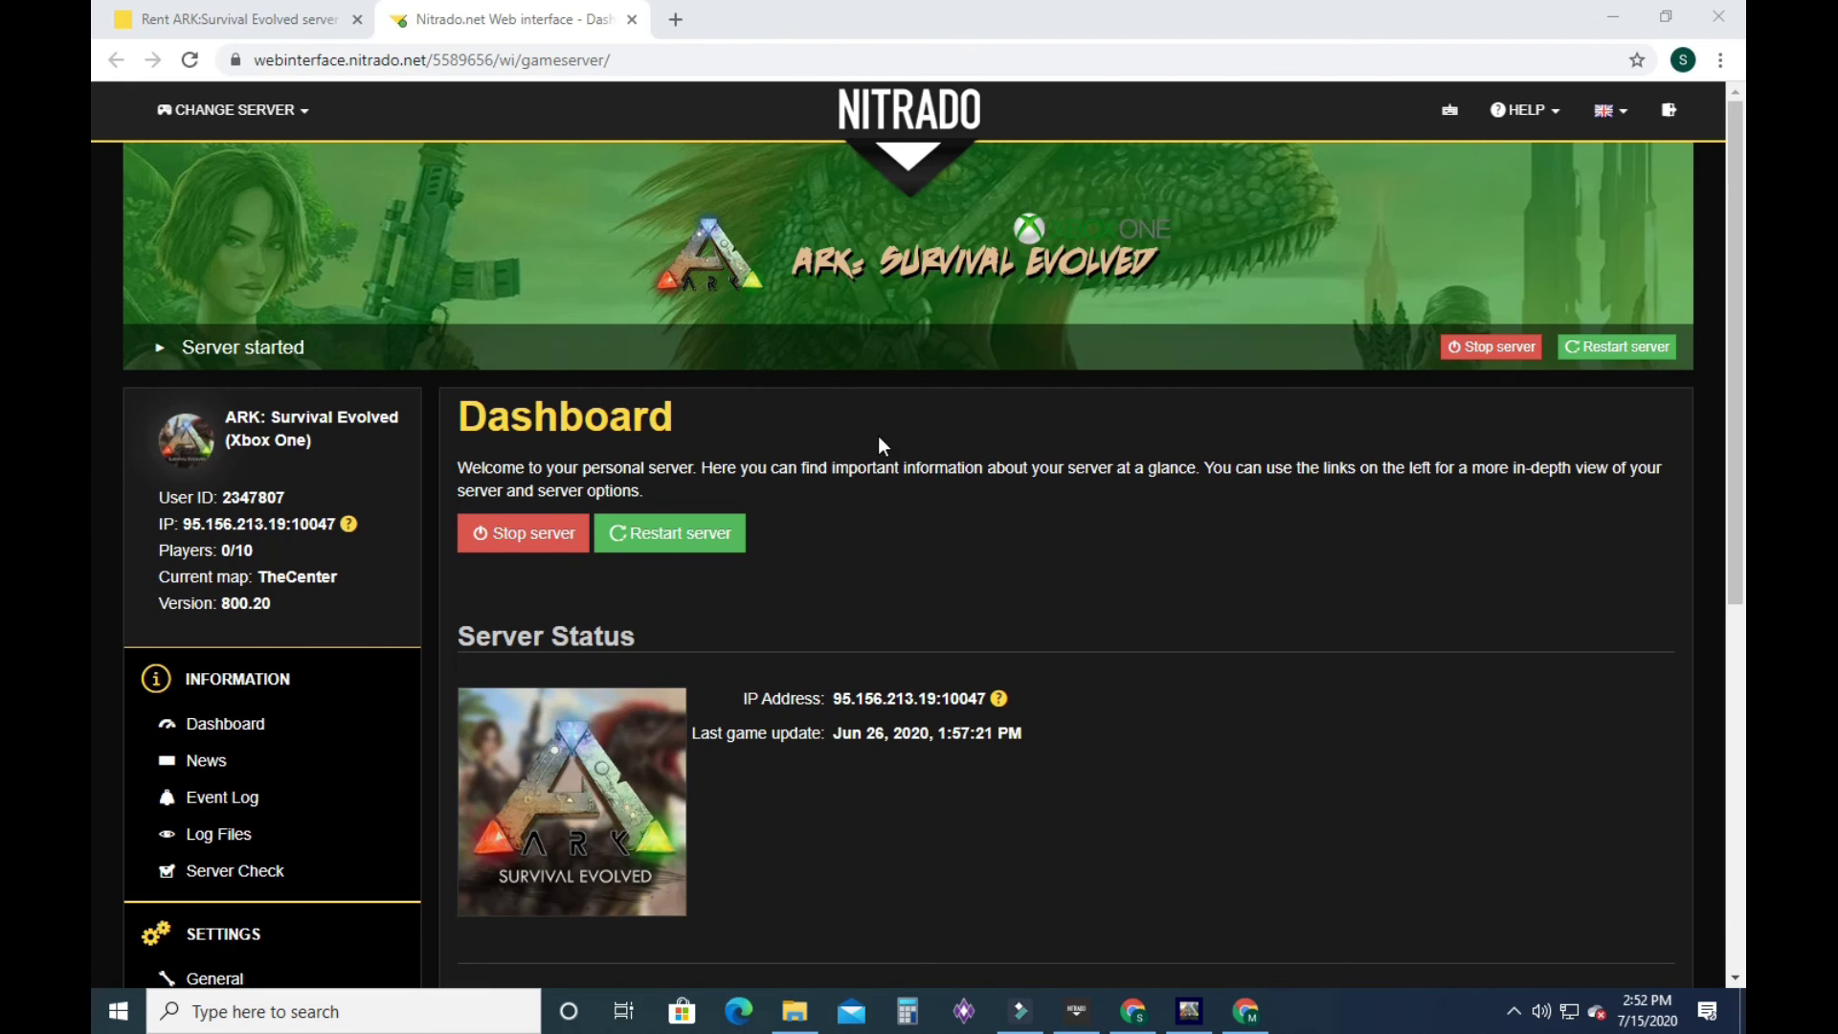
Scroll the dashboard down to the CPU Usage, Memory Usage and Players graphs.
scroll(878, 436, "down", 2)
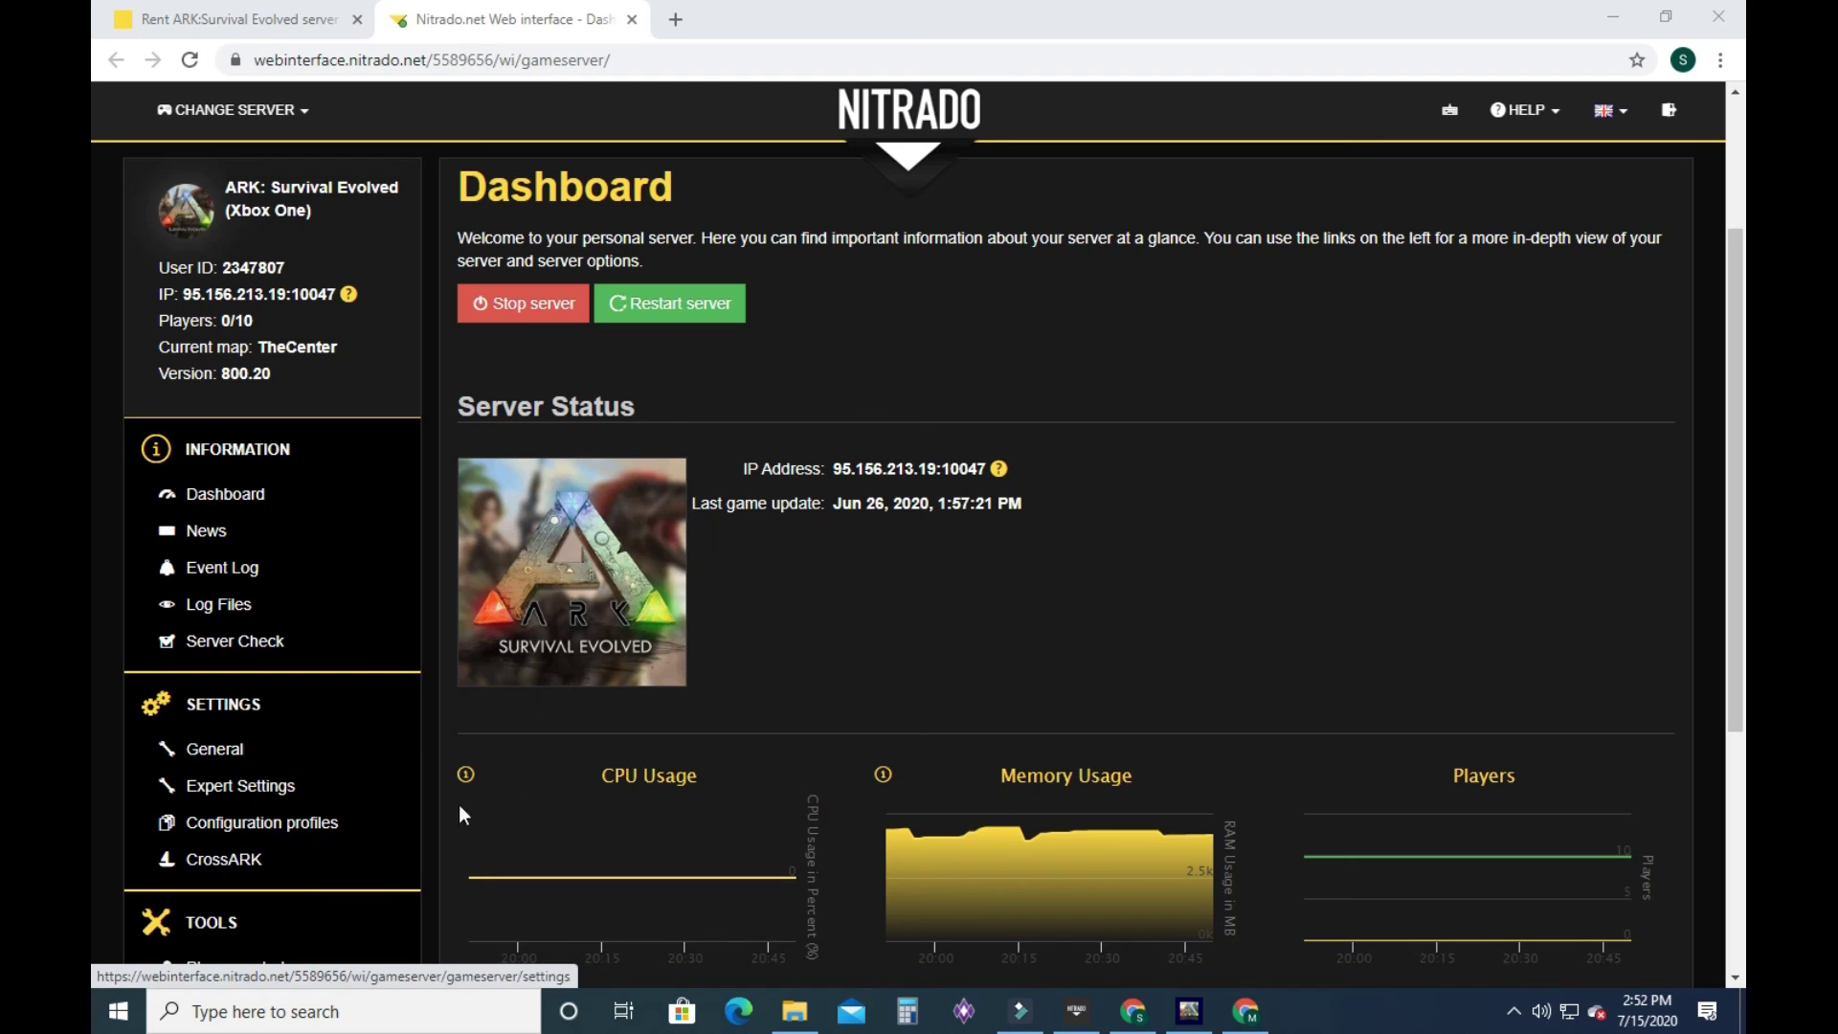
scroll(1124, 552, "down", 4)
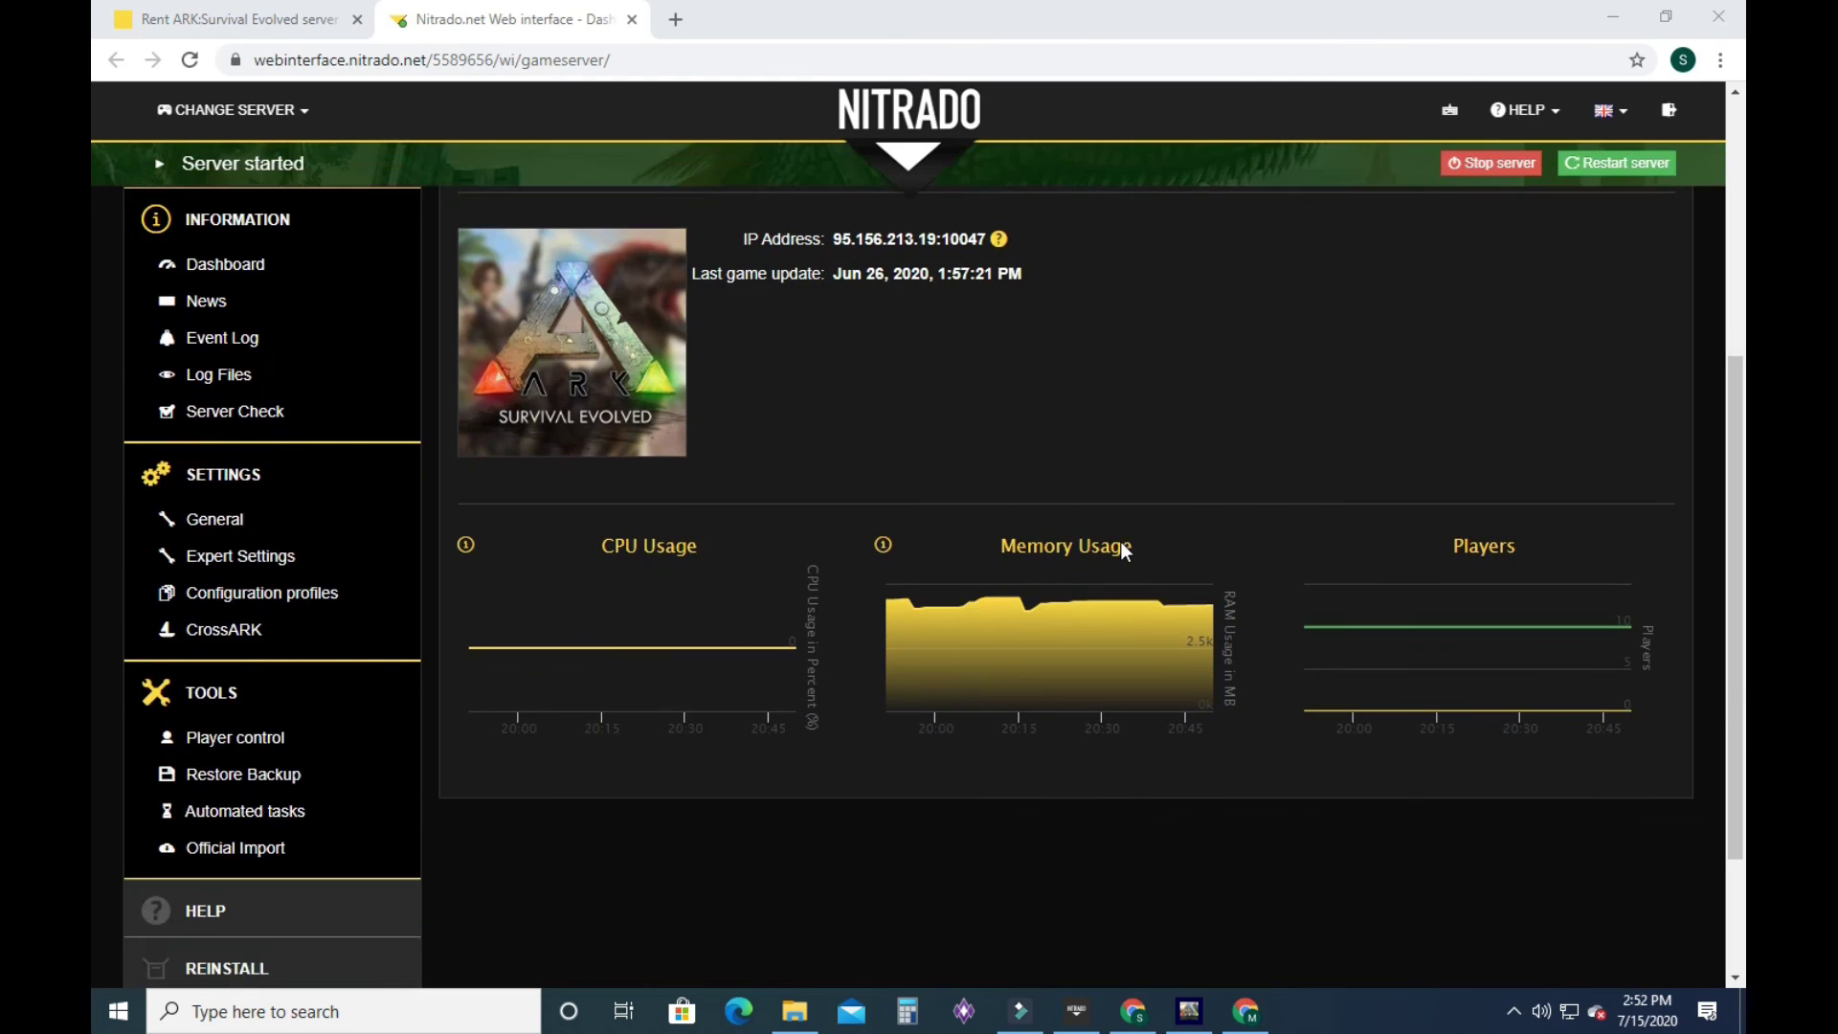